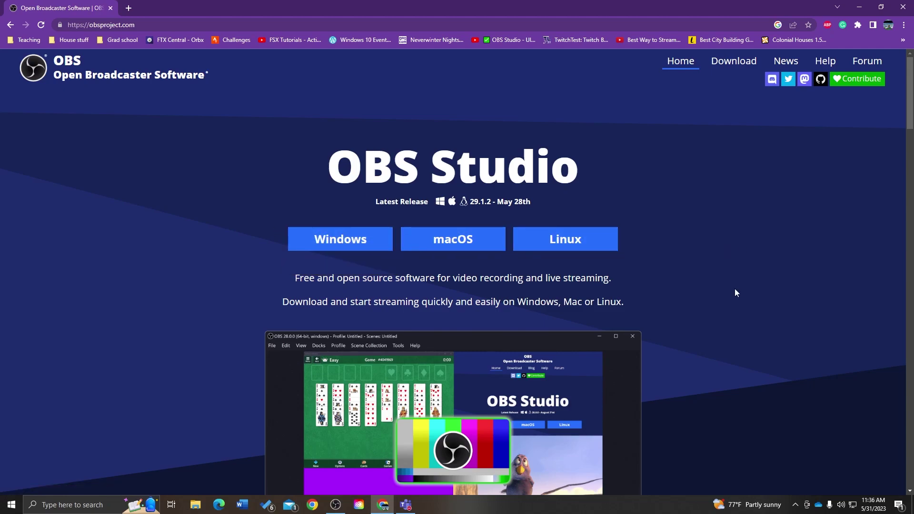
Step: Look over the OBS Studio home page, and switch to OBS
scroll(736, 286, "down", 15)
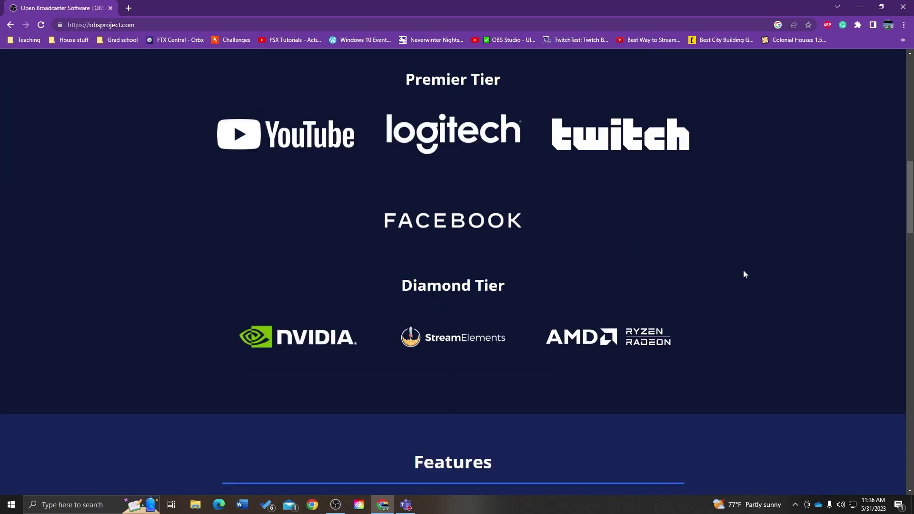
scroll(745, 274, "up", 15)
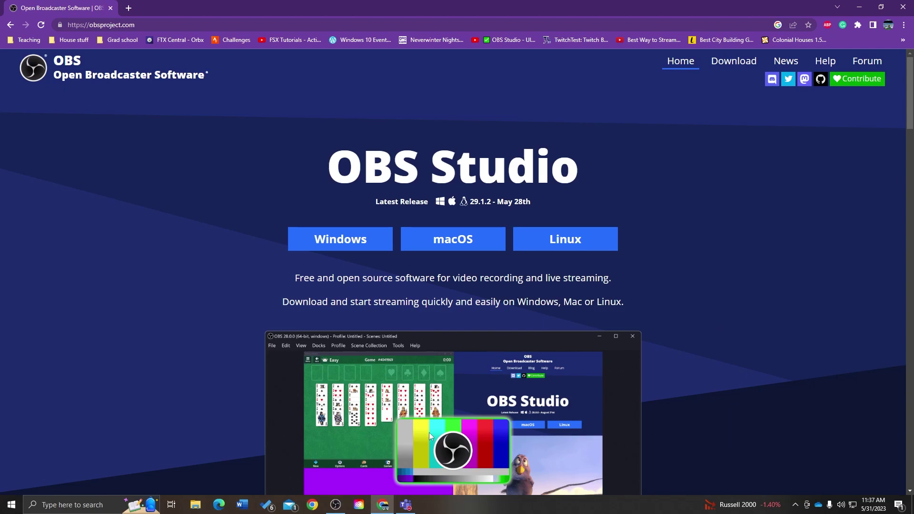
left_click(339, 509)
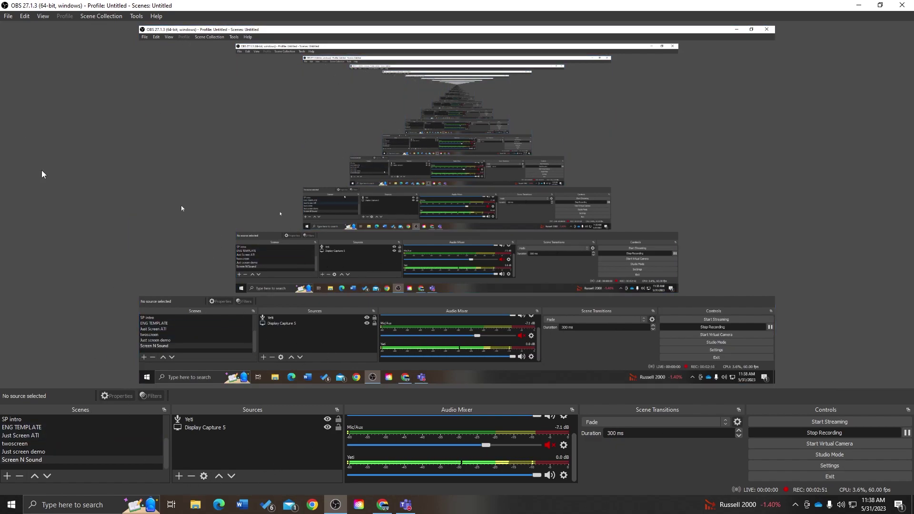
Step: Open the OBS settings and review the Video, Audio, General and Output pages
left_click(8, 17)
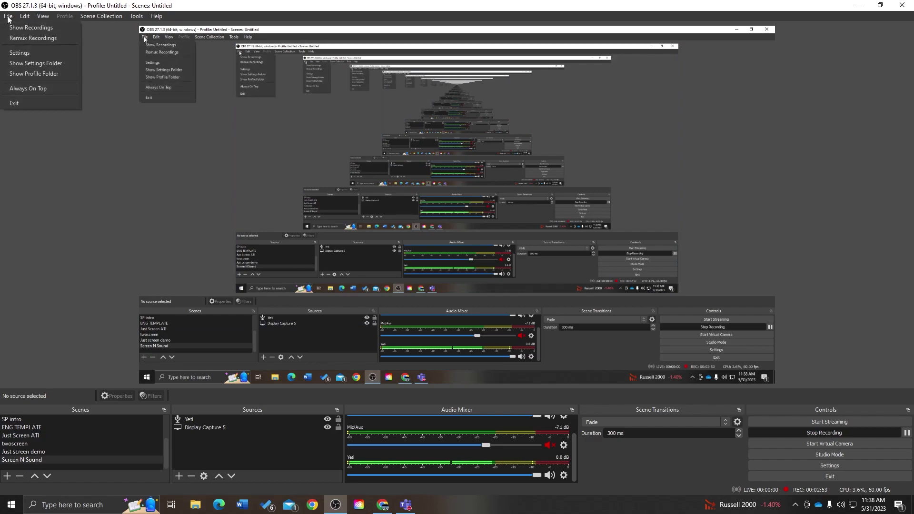
left_click(23, 54)
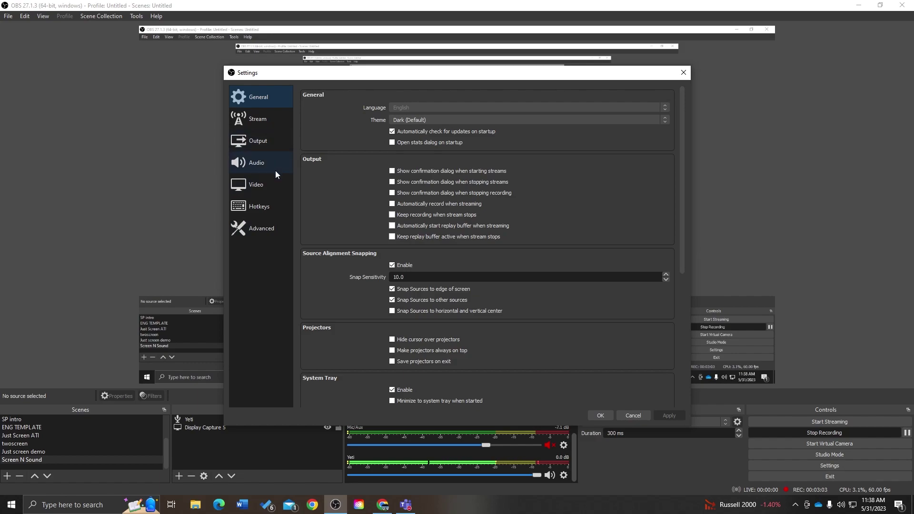
left_click(262, 190)
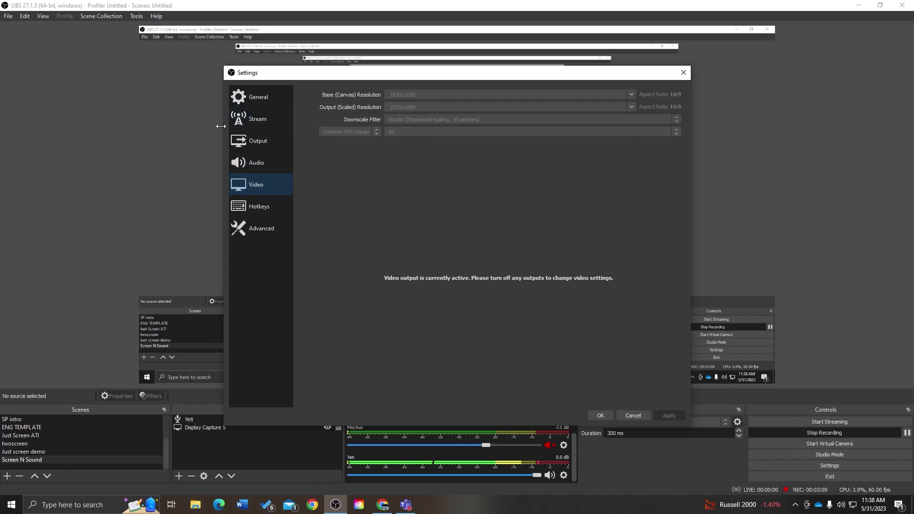
left_click(253, 163)
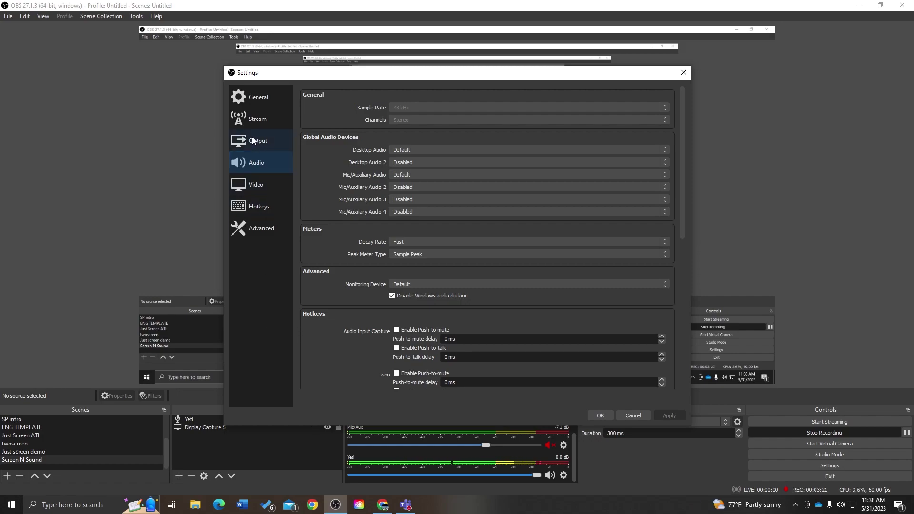
left_click(252, 99)
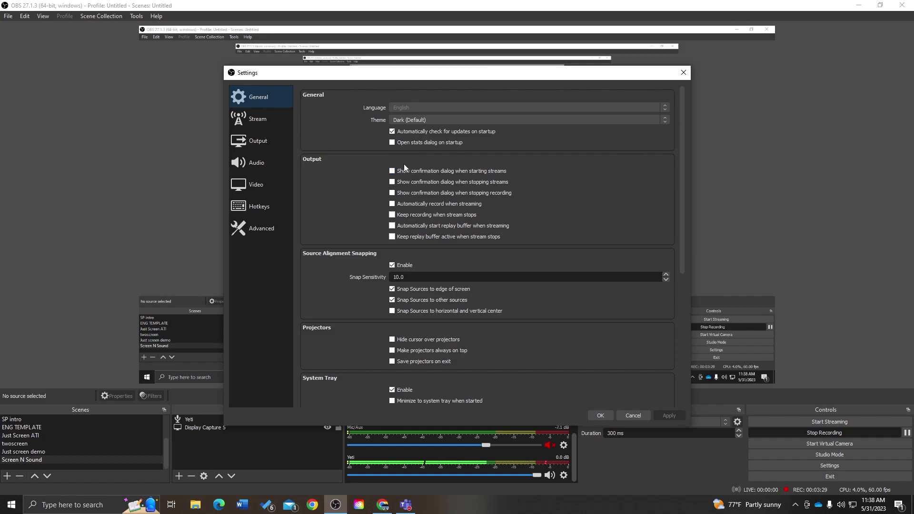
left_click_drag(681, 155, 694, 319)
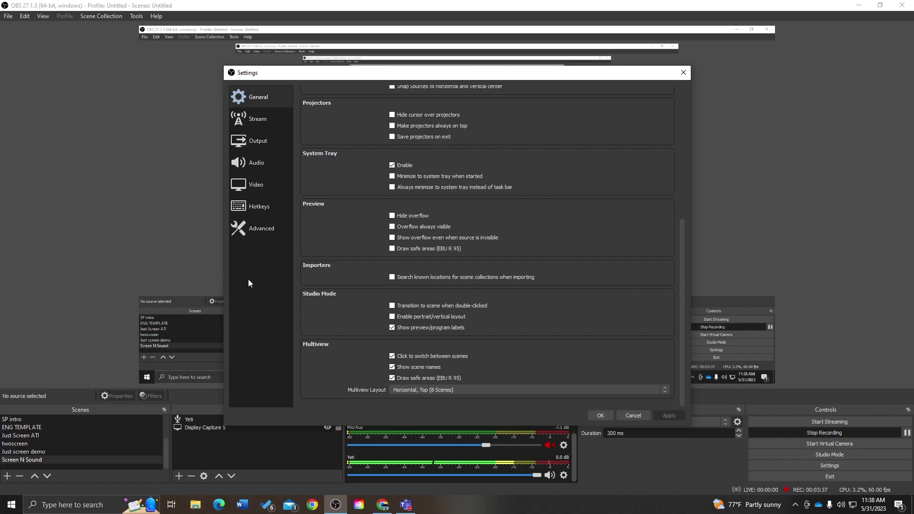
left_click(252, 183)
left_click(258, 142)
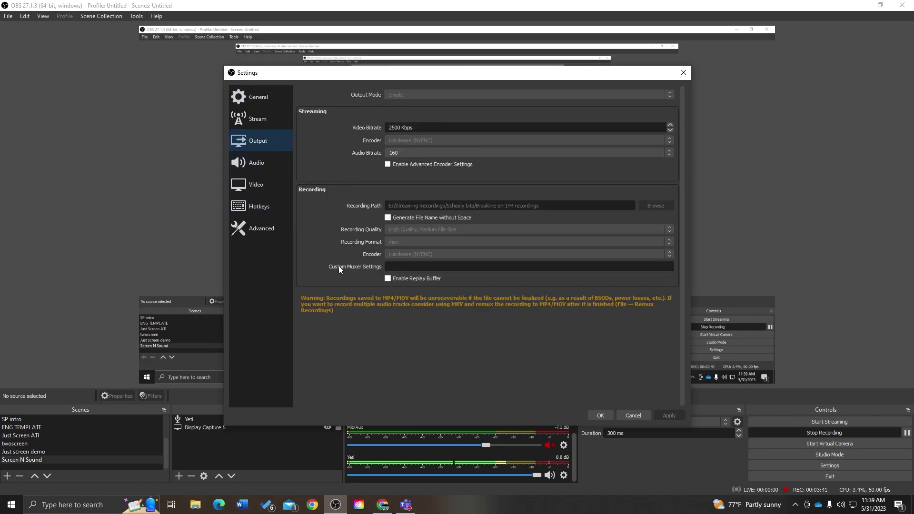
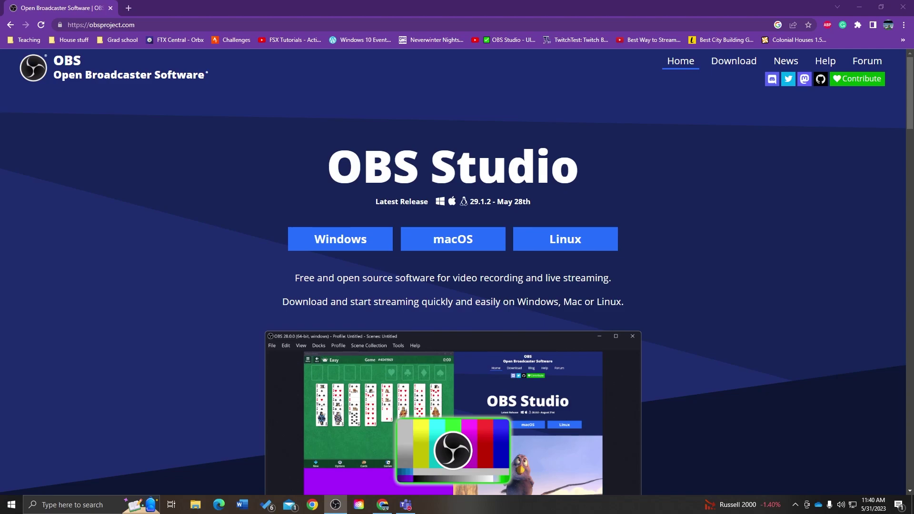
left_click(379, 506)
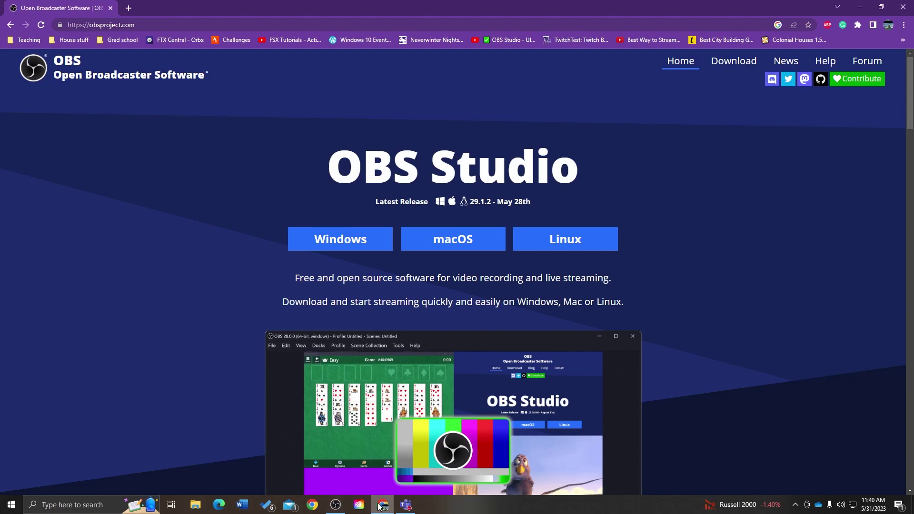
key("alt+Tab")
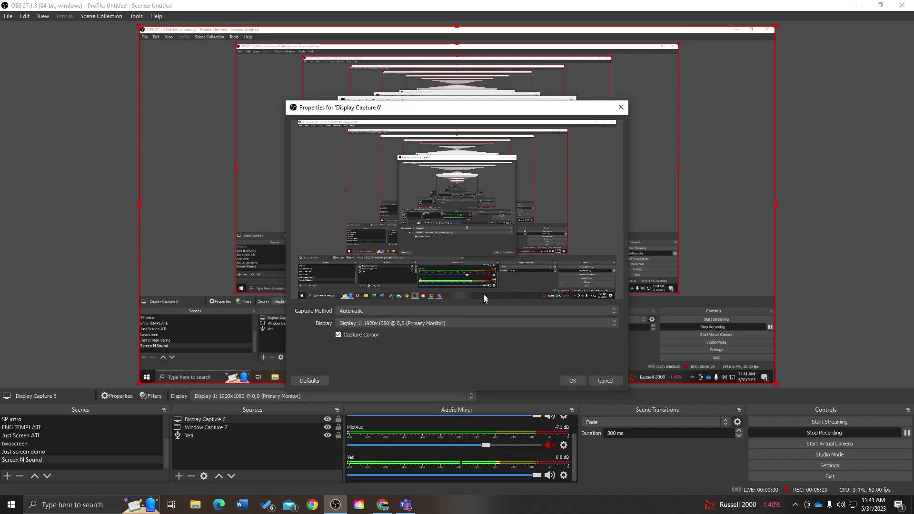
Step: Accept the Display Capture 6 properties for the primary monitor and hide the Window Capture 7 source
left_click(574, 382)
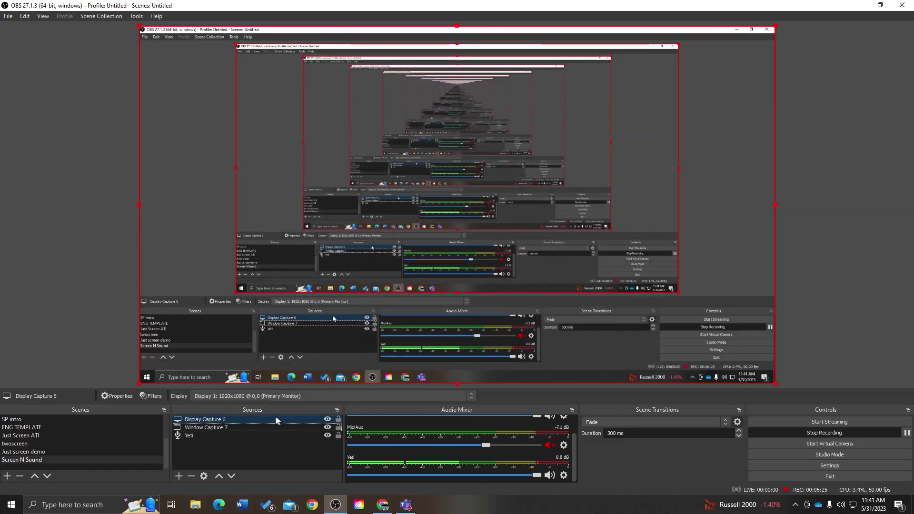
left_click(327, 427)
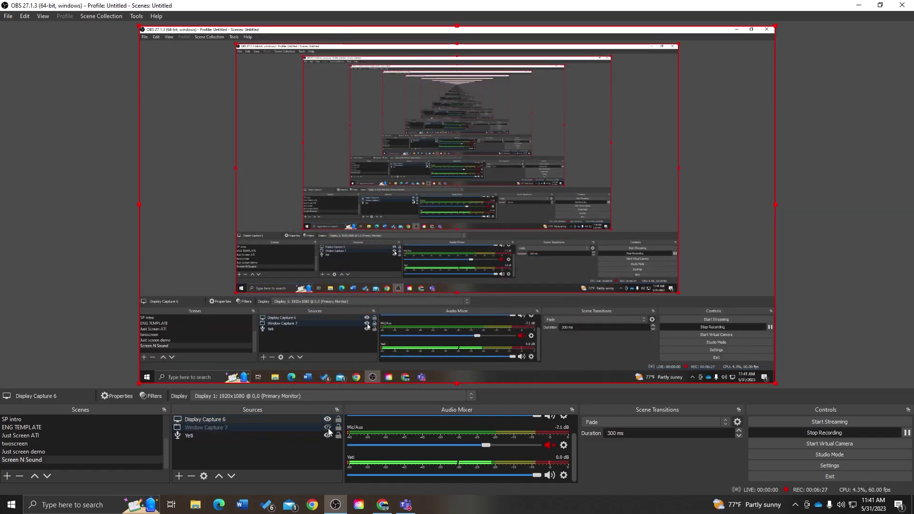
Step: Add a new Text (GDI+) source named "Basic Text" to the Screen N Sound scene
left_click(181, 477)
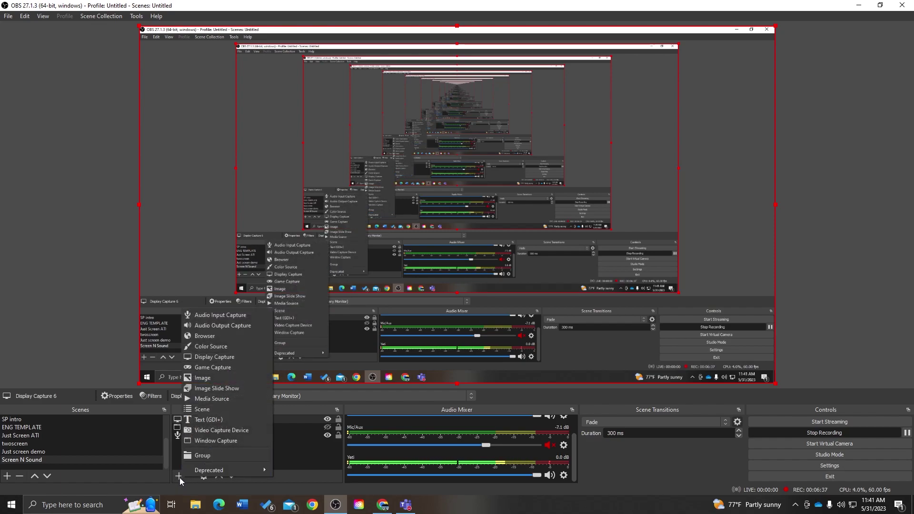
left_click(206, 423)
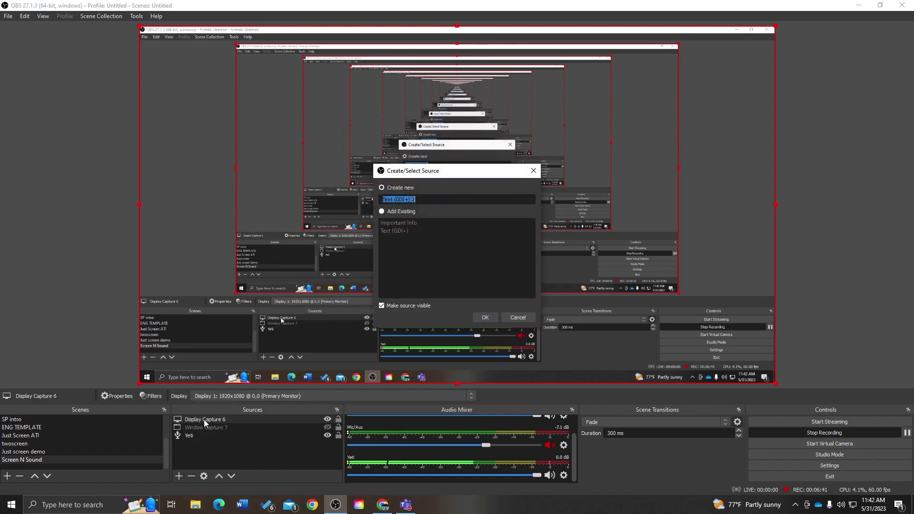
type("Basic Text")
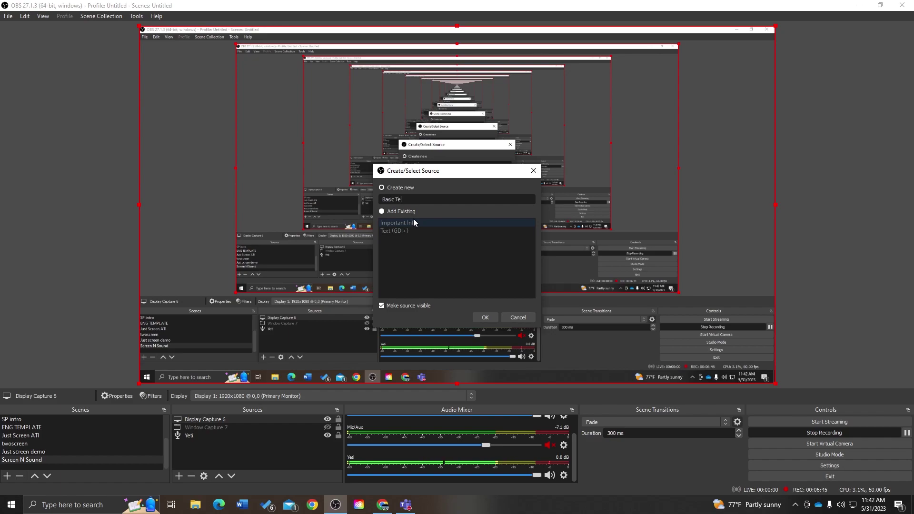
left_click(485, 317)
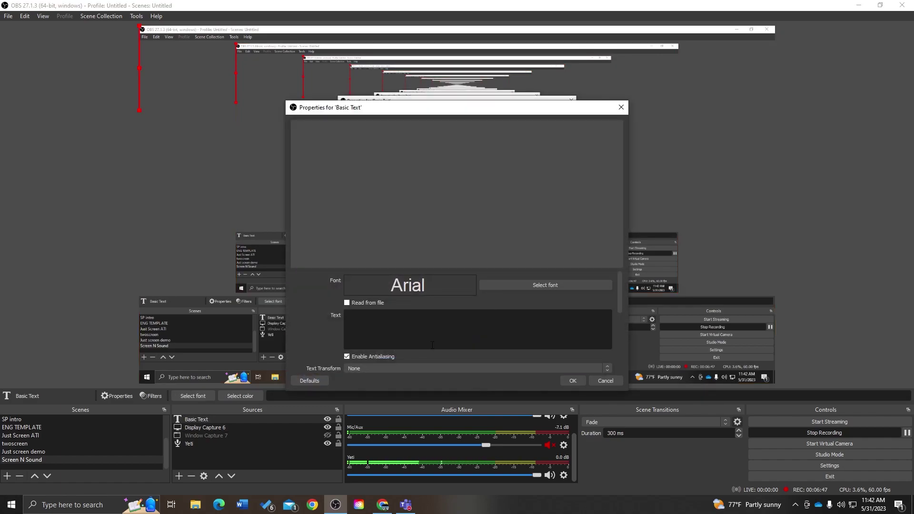
left_click(533, 286)
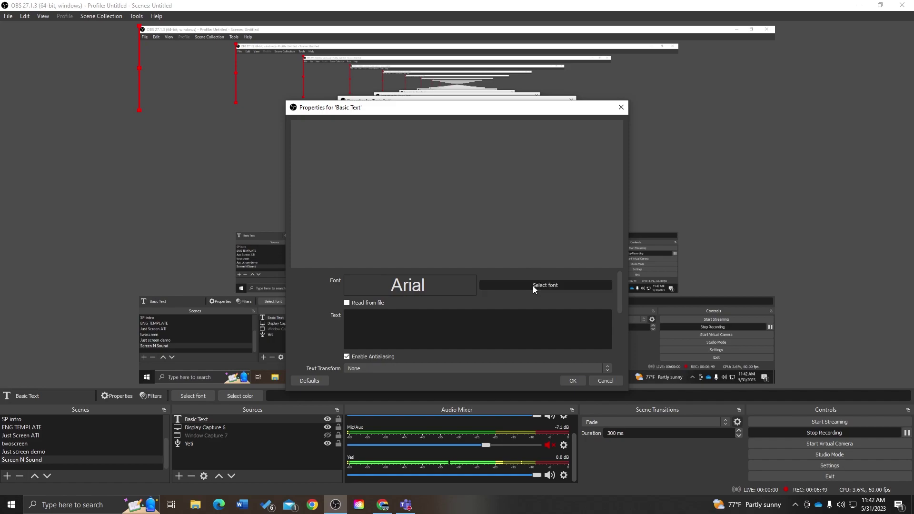
scroll(568, 195, "down", 3)
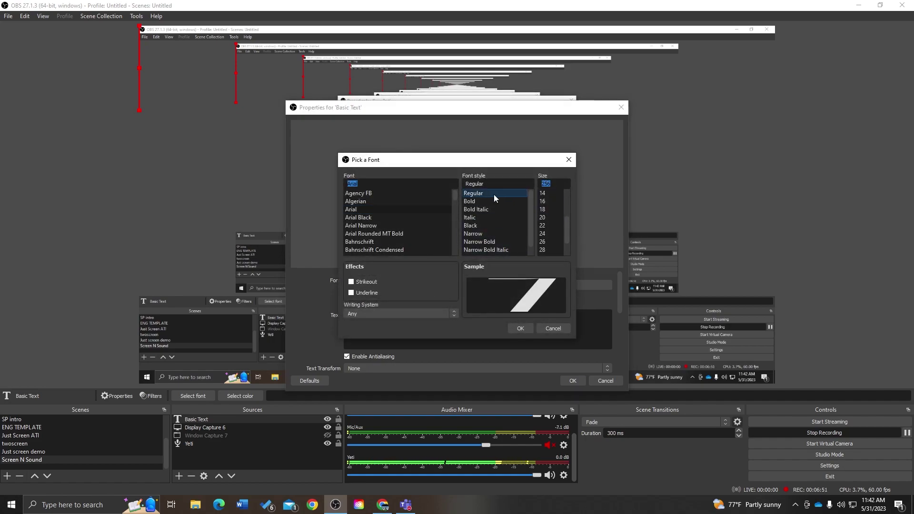
mouse_move(456, 195)
left_mouse_down()
mouse_move(458, 239)
mouse_move(456, 191)
left_mouse_up()
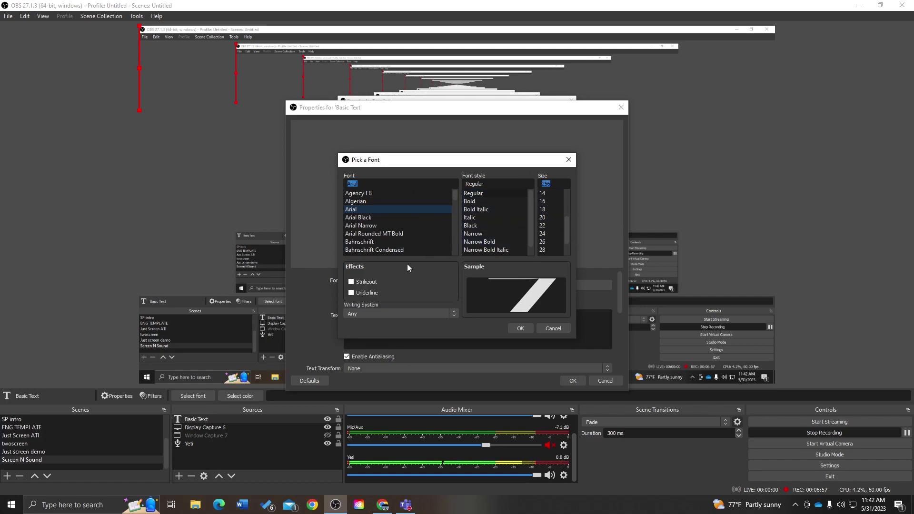
left_click(450, 316)
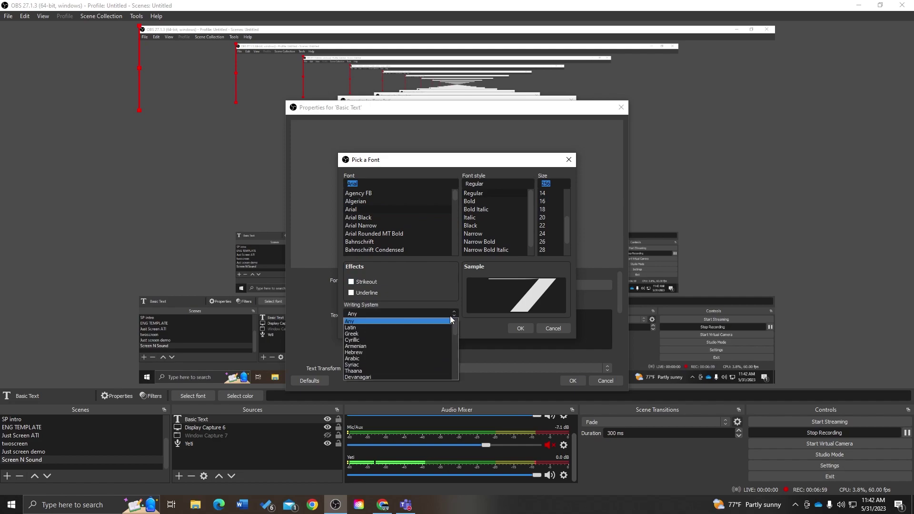
left_click(513, 321)
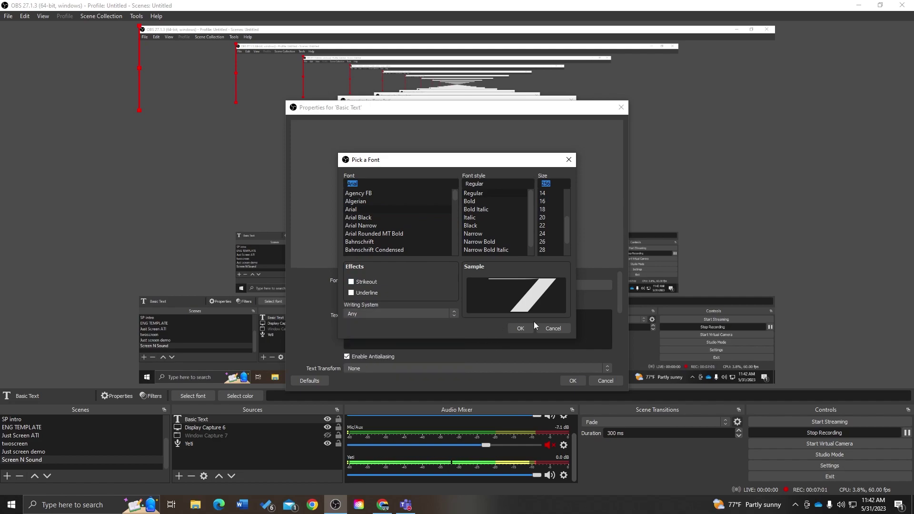
left_click(553, 330)
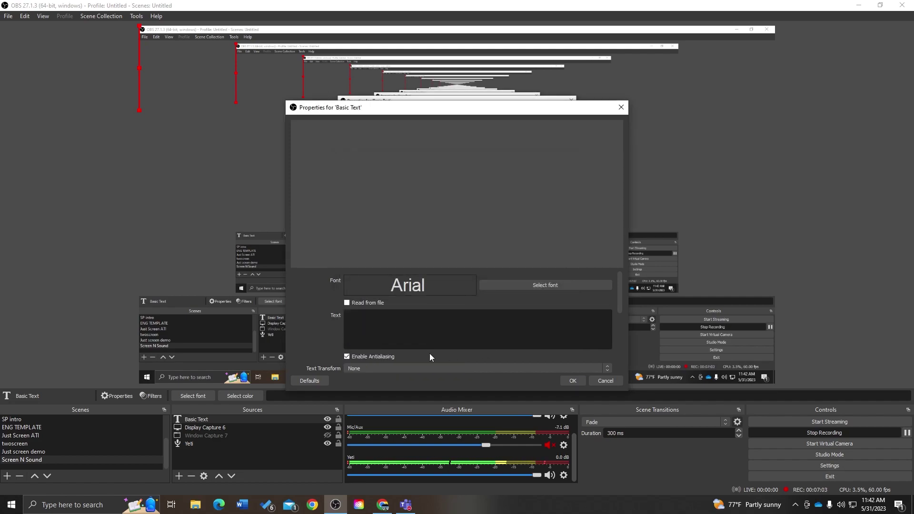
Step: Enter "Hello this is a video go video!" as the content of the Basic Text source
left_click(404, 330)
type("Hello ")
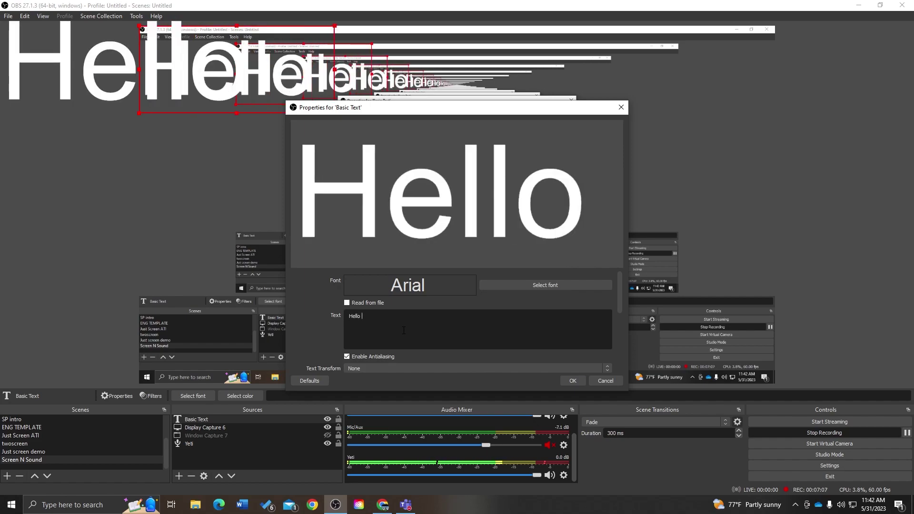
type("this is a video g")
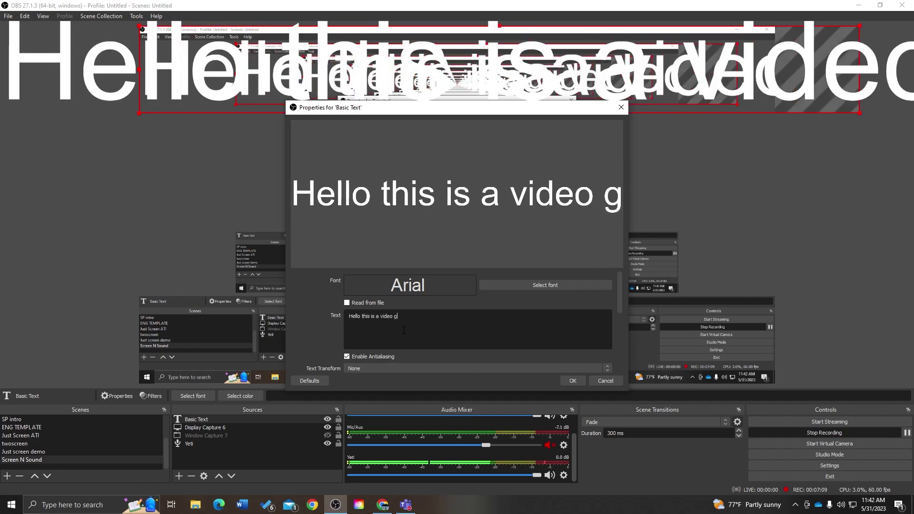
type("o video!")
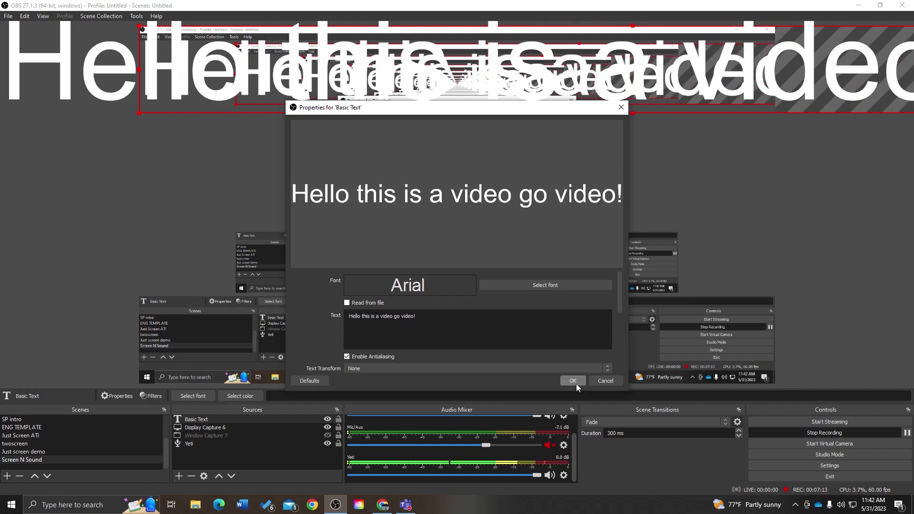
Step: Set the text color to red (#ff0000) and accept the Basic Text properties
scroll(487, 356, "down", 1)
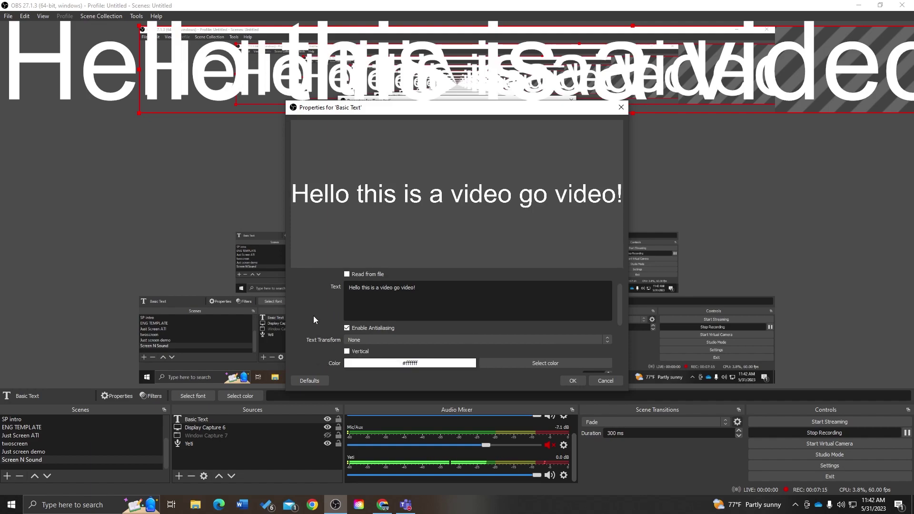
left_click(543, 364)
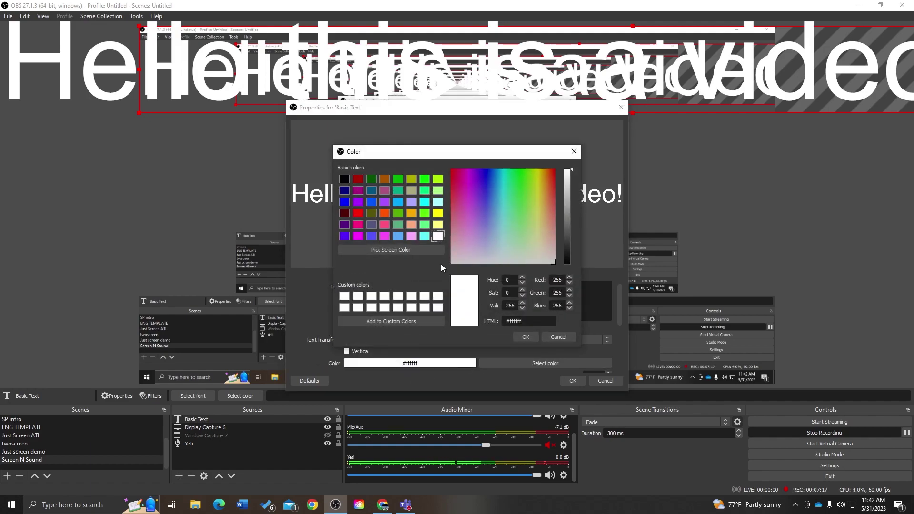
left_click(358, 213)
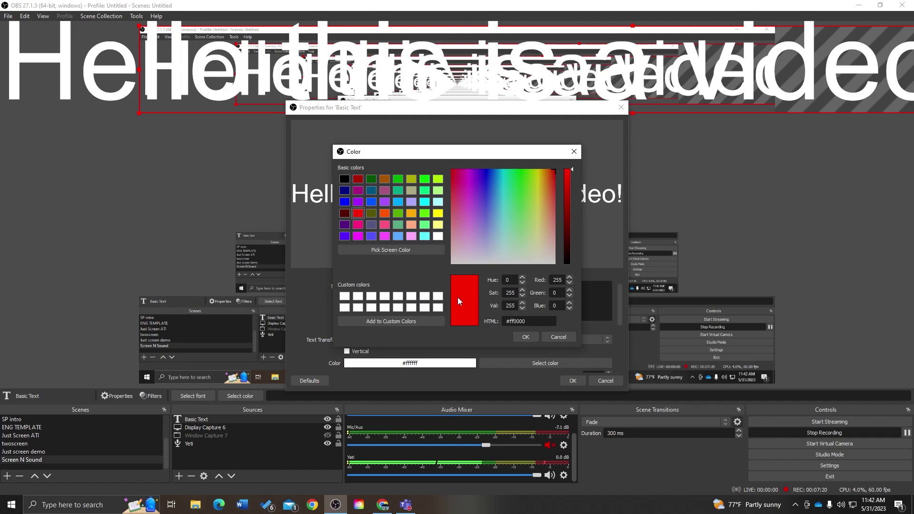
left_click(524, 337)
left_click(571, 381)
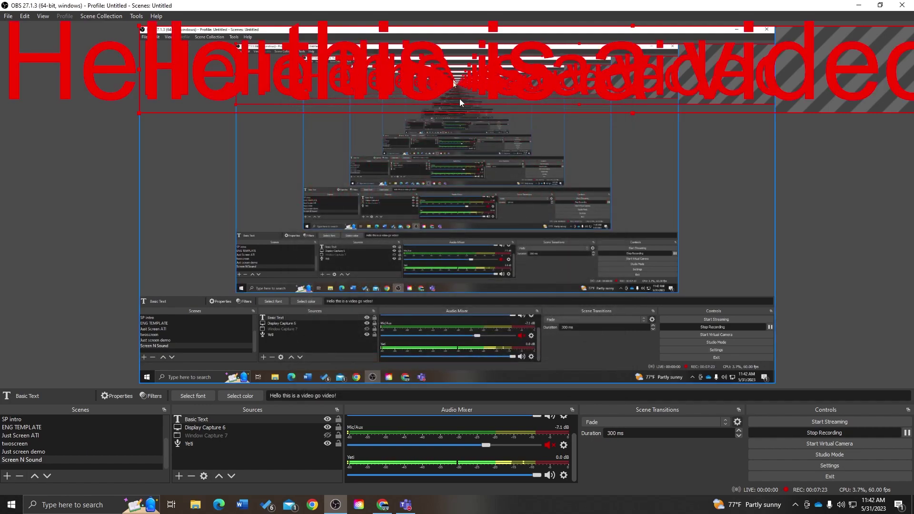
left_click_drag(453, 83, 283, 80)
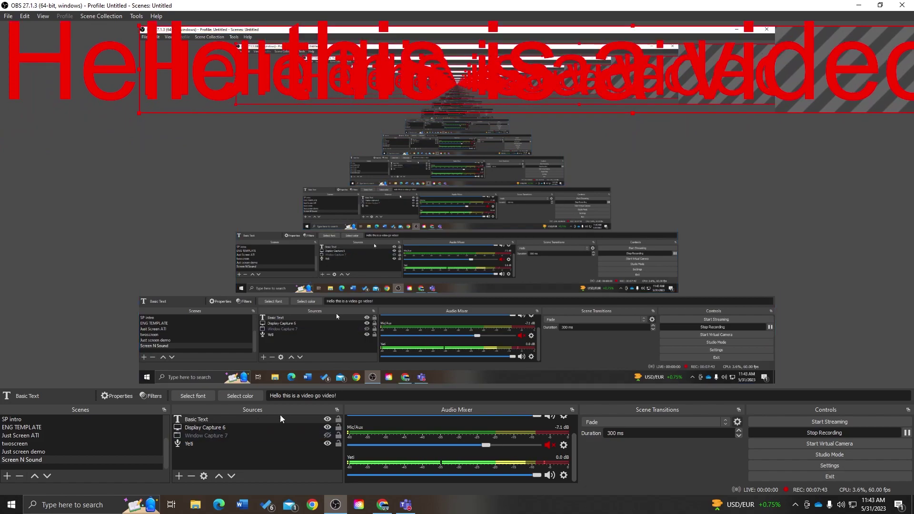
right_click(200, 419)
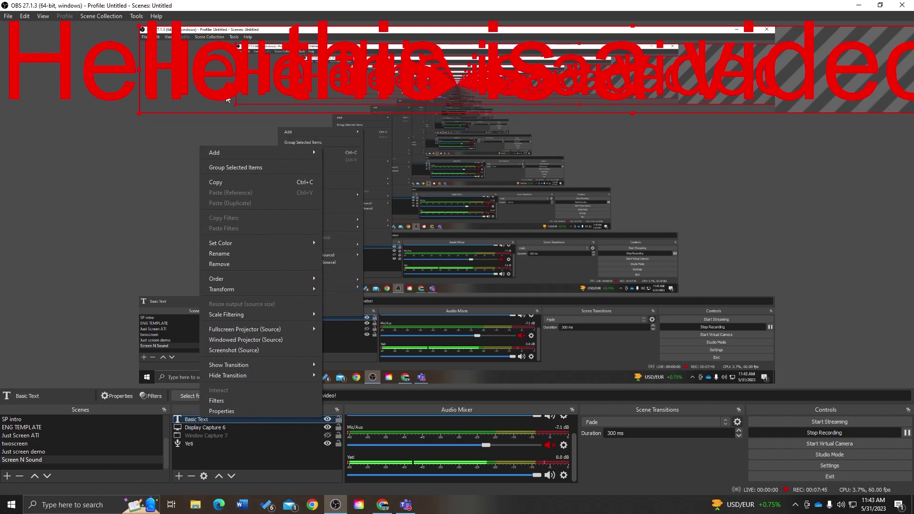
right_click(204, 83)
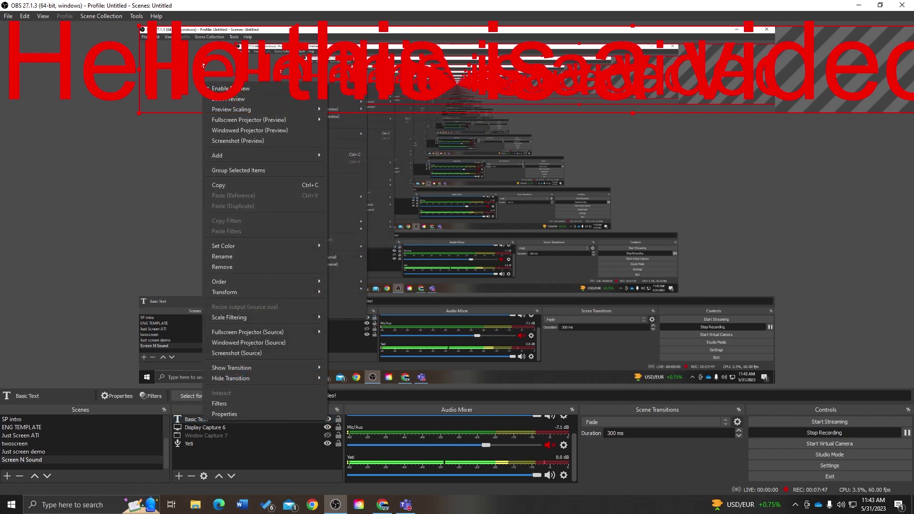
left_click(136, 228)
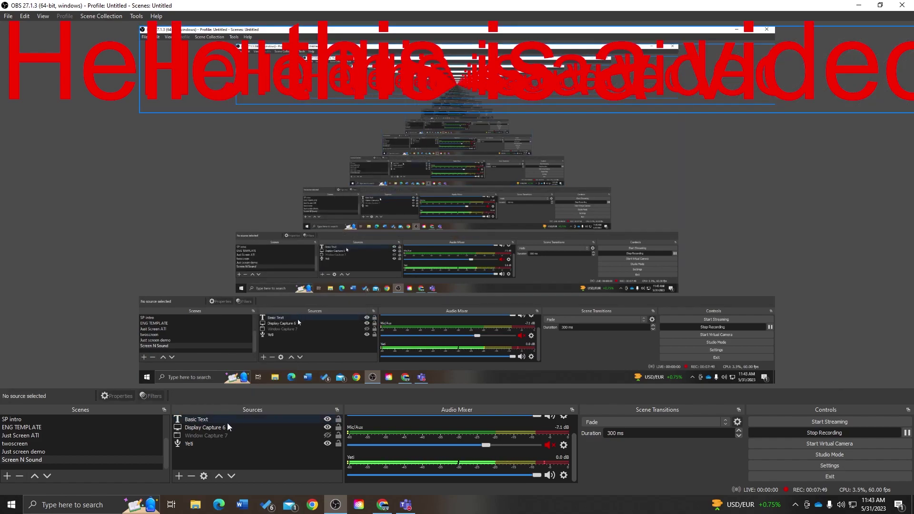
Step: Transform the Basic Text source so that it fits the screen
right_click(196, 419)
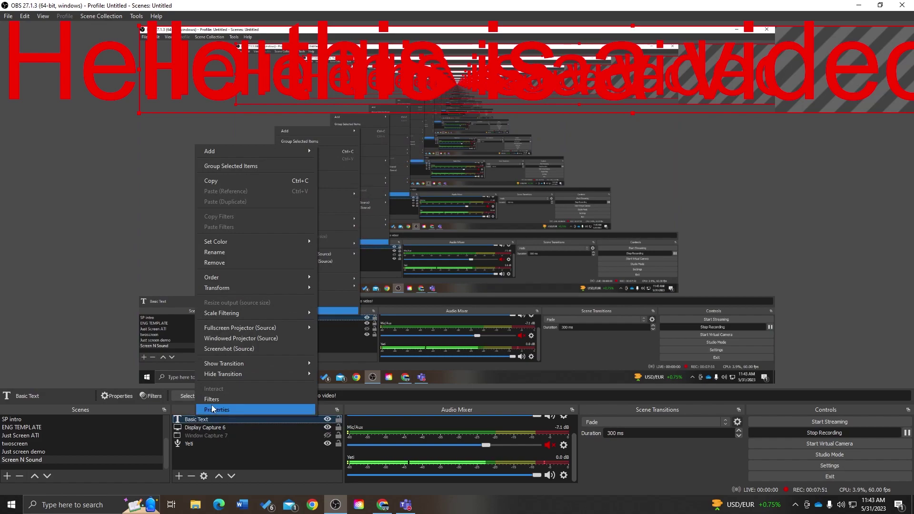
mouse_move(226, 287)
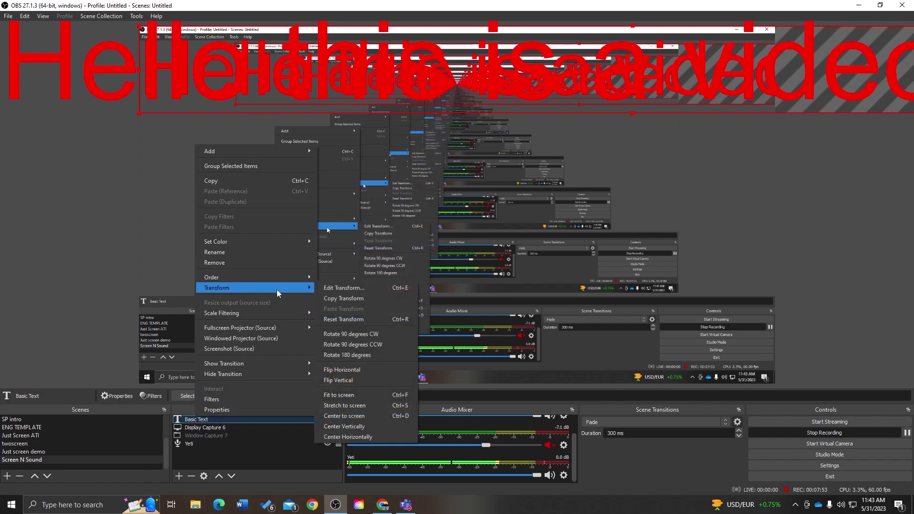
left_click(357, 407)
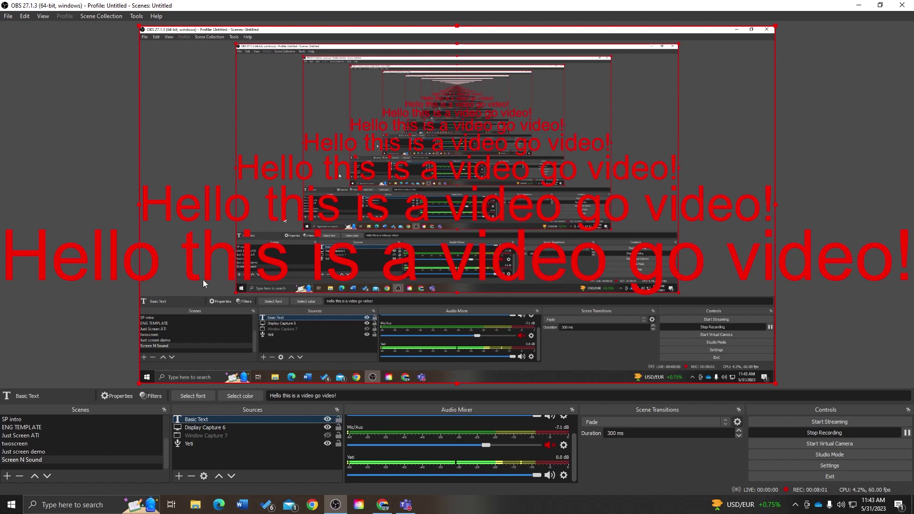
Step: Add a Scroll effect filter named "Scroll" to the Basic Text source
right_click(203, 423)
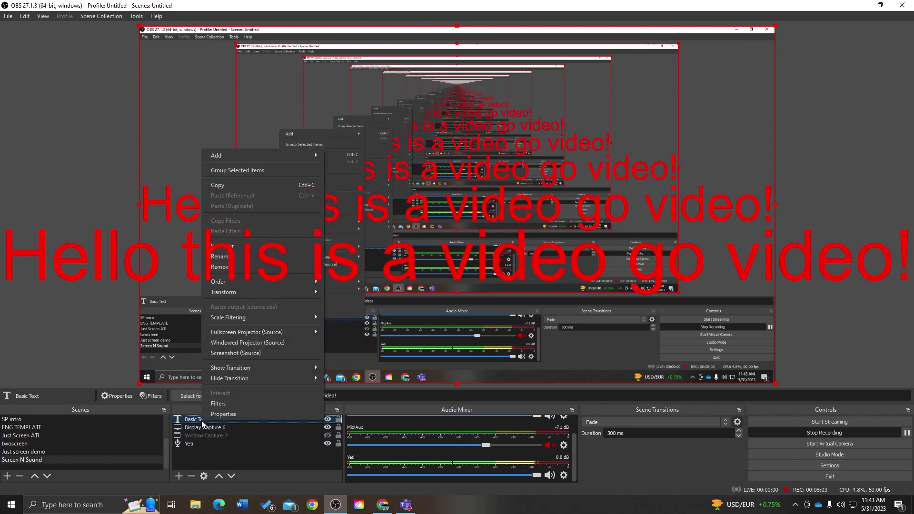
left_click(220, 404)
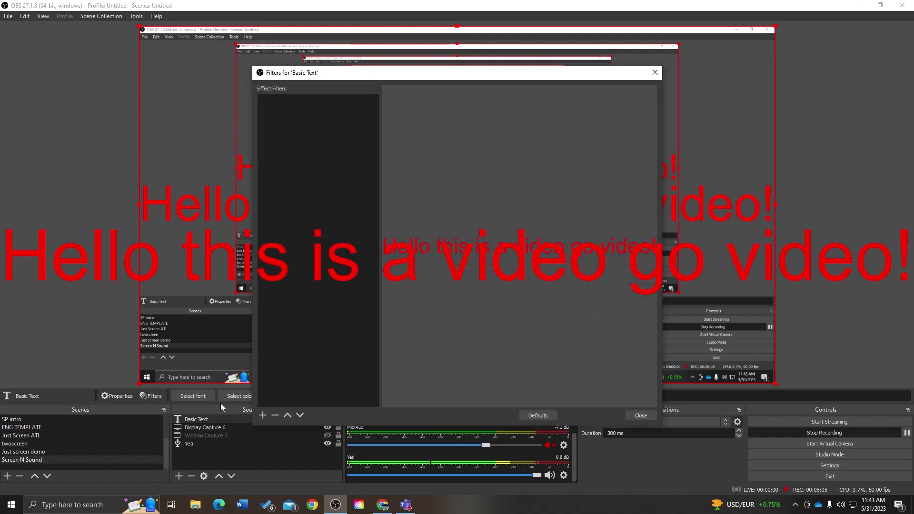
left_click(262, 416)
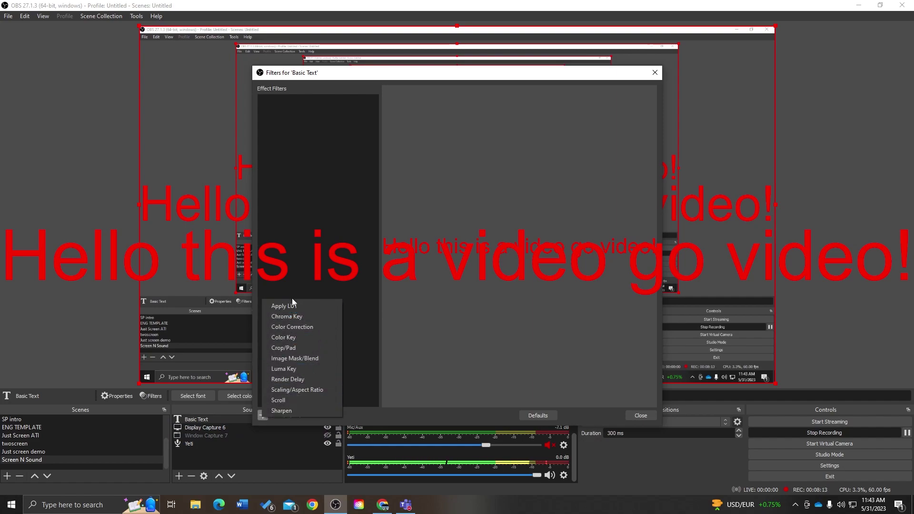
left_click(283, 401)
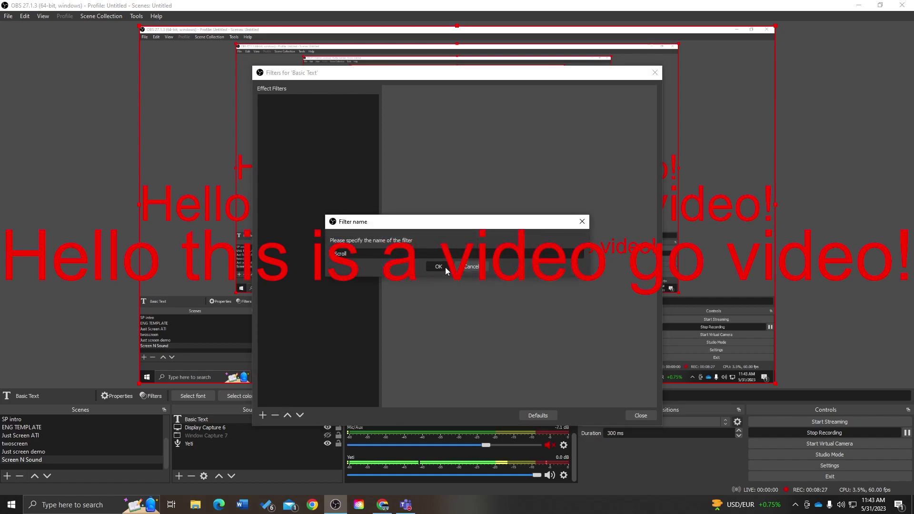
left_click(438, 266)
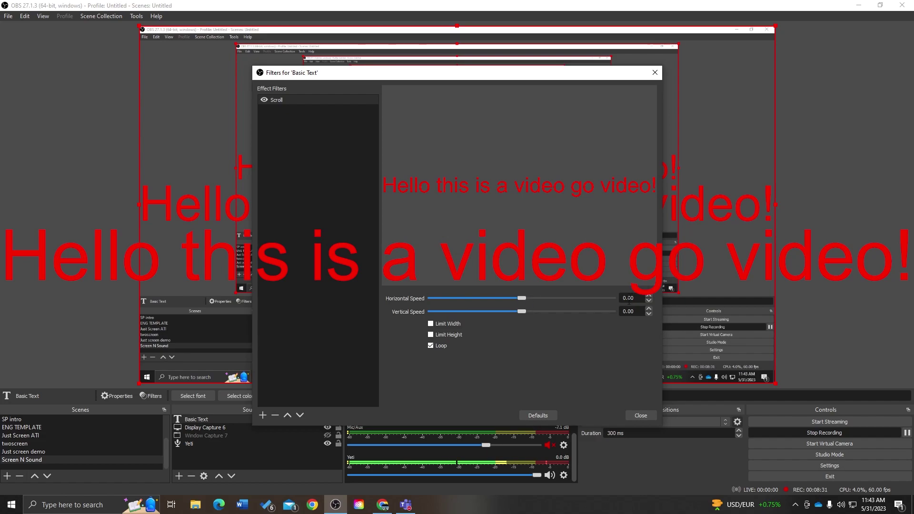
Step: Set the Scroll filter's horizontal speed to 500, switch Loop off and on again, and close the filters
left_click_drag(524, 299, 565, 300)
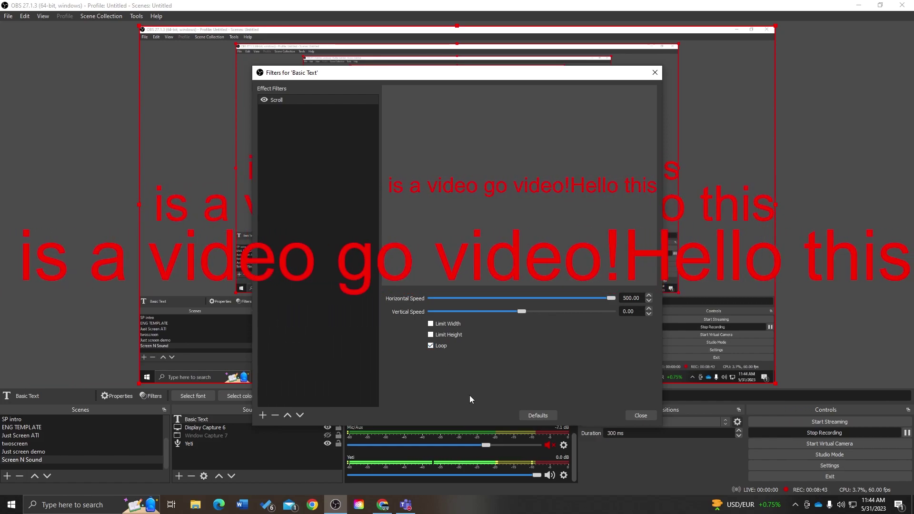
left_click(431, 346)
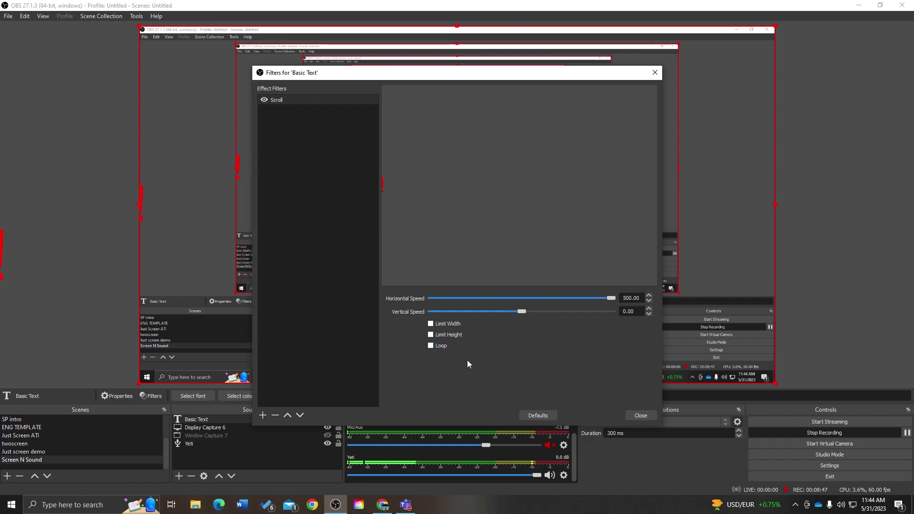
left_click(431, 346)
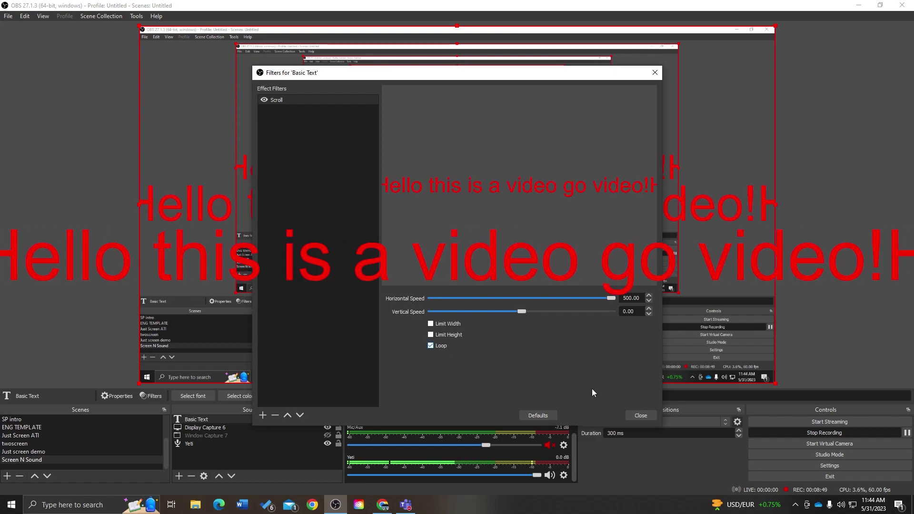
left_click(639, 417)
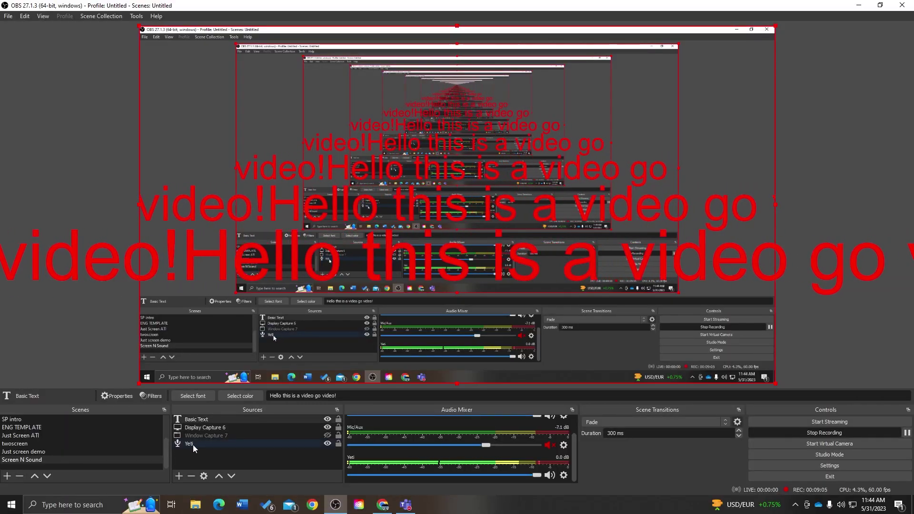
Step: Try adding a new Video Capture Device source with the HD Pro Webcam C920, then cancel its properties
left_click(179, 476)
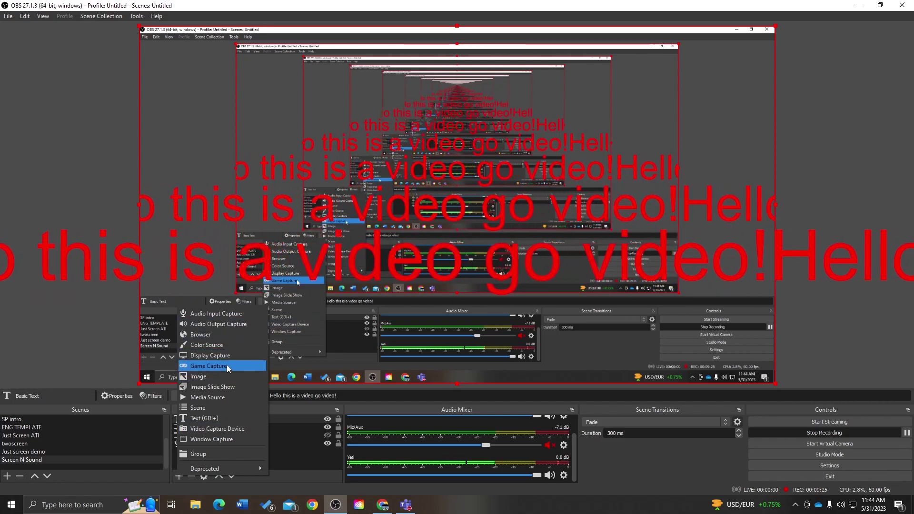
left_click(238, 430)
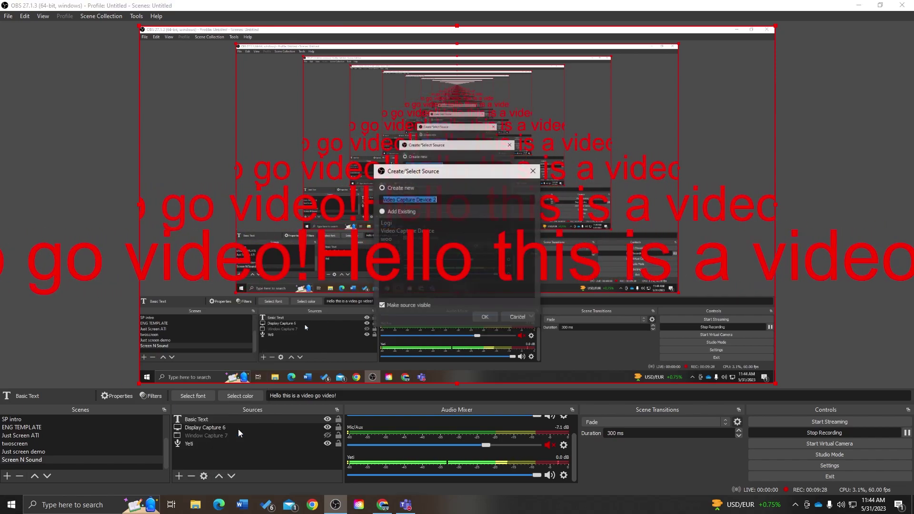
left_click(488, 316)
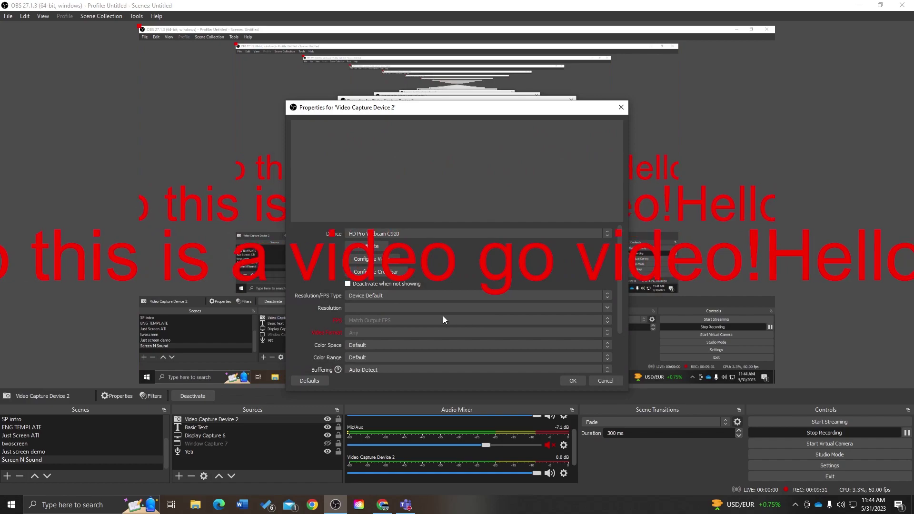
left_click(402, 234)
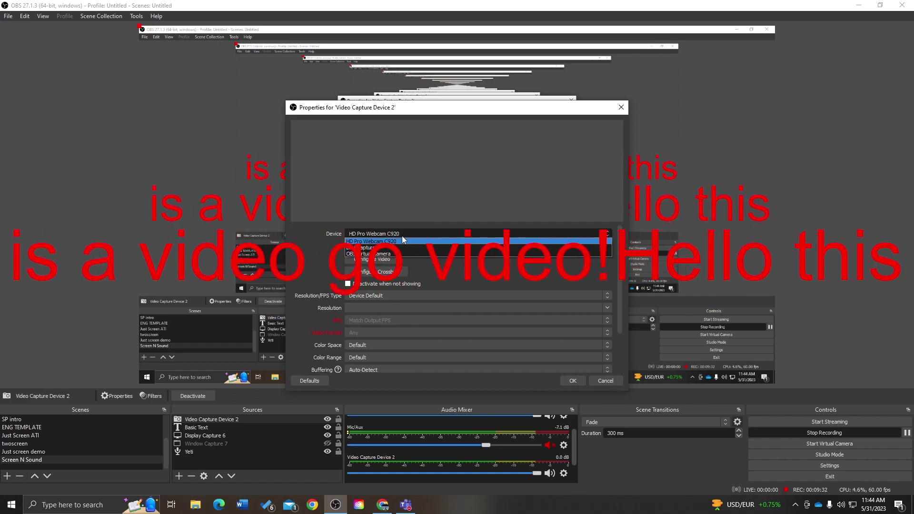
left_click(429, 240)
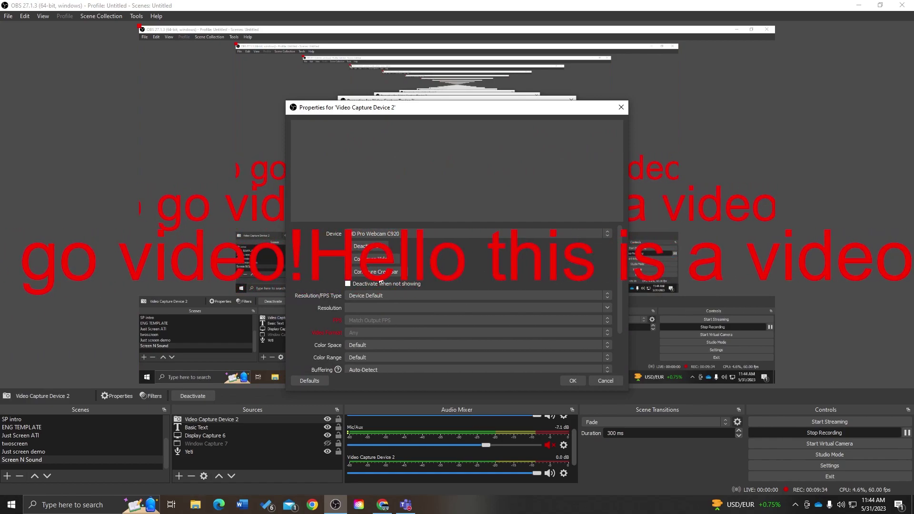
left_click(606, 381)
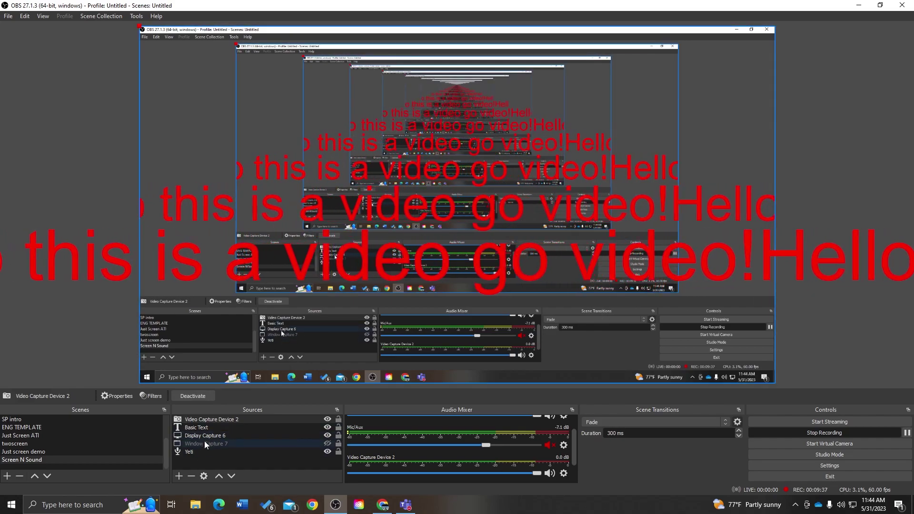
Step: Remove the Video Capture Device 2 source from the Screen N Sound scene
right_click(225, 419)
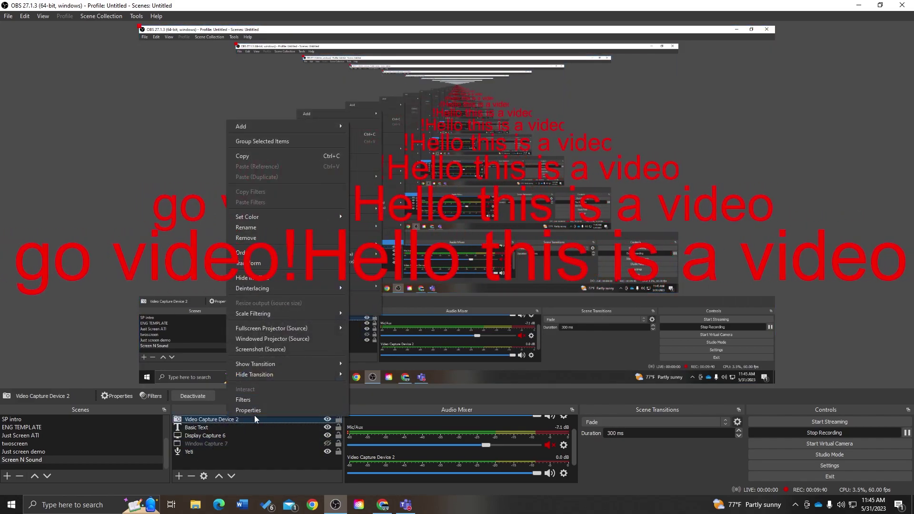
right_click(215, 420)
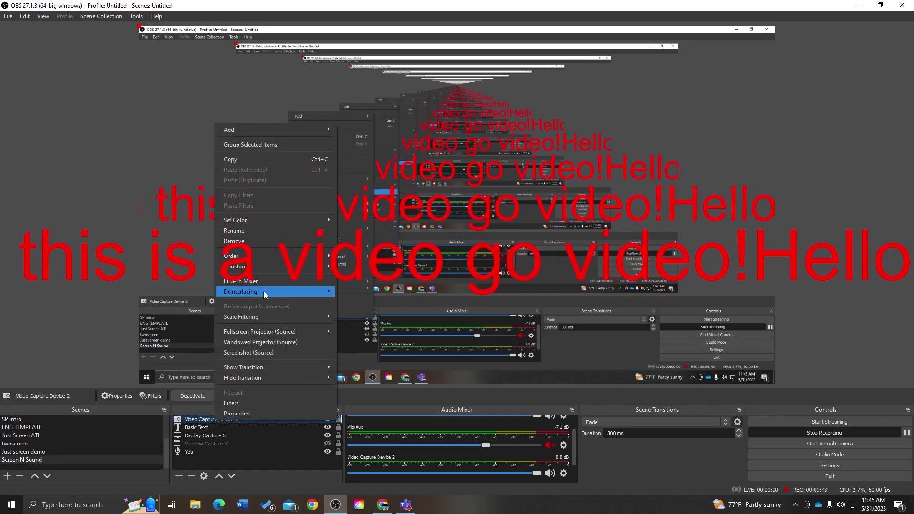
mouse_move(265, 369)
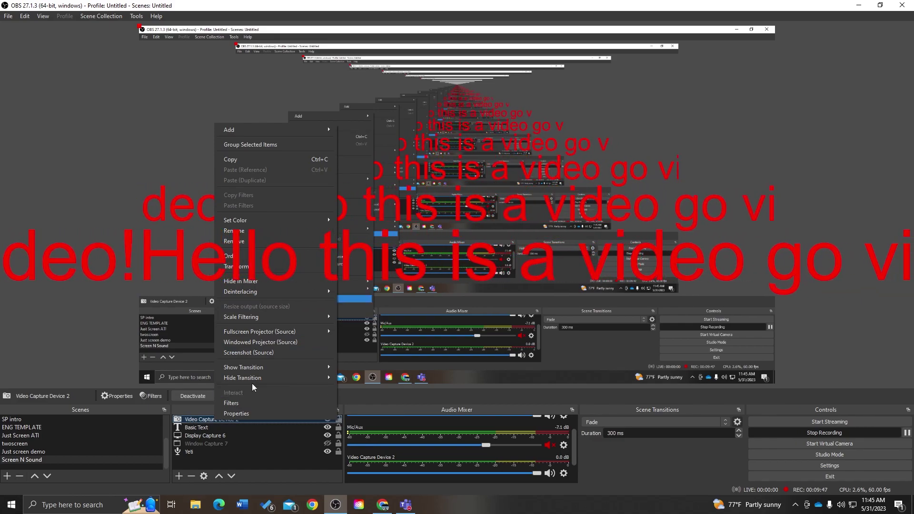
left_click(265, 241)
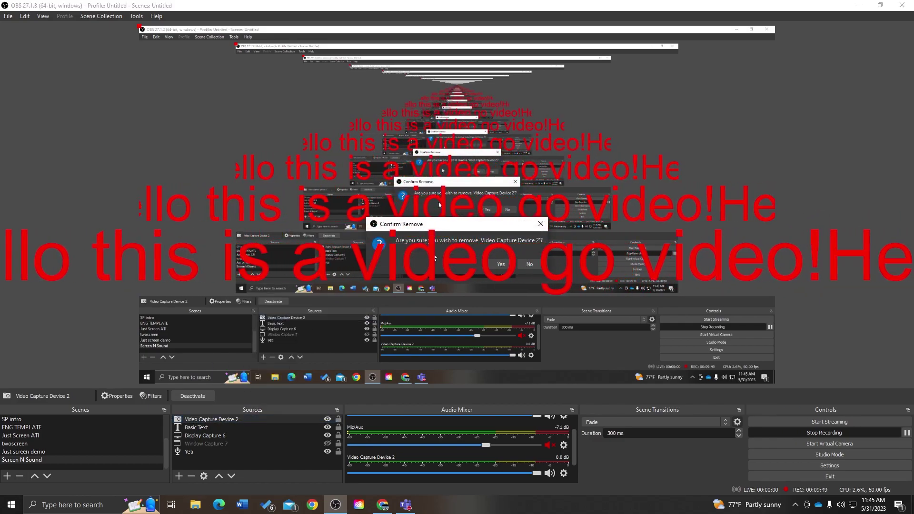
left_click(500, 269)
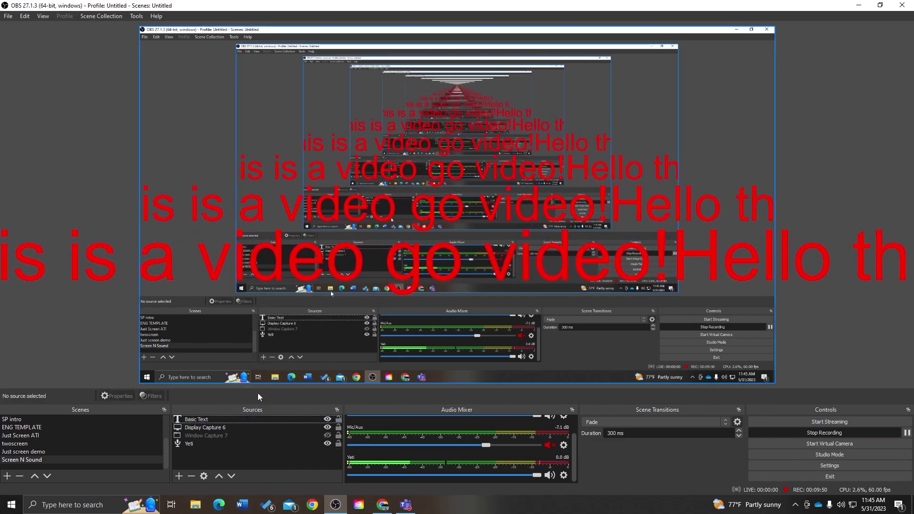
Step: Look up the Run as administrator option for the OBS Studio shortcut and dismiss it without launching
right_click(334, 508)
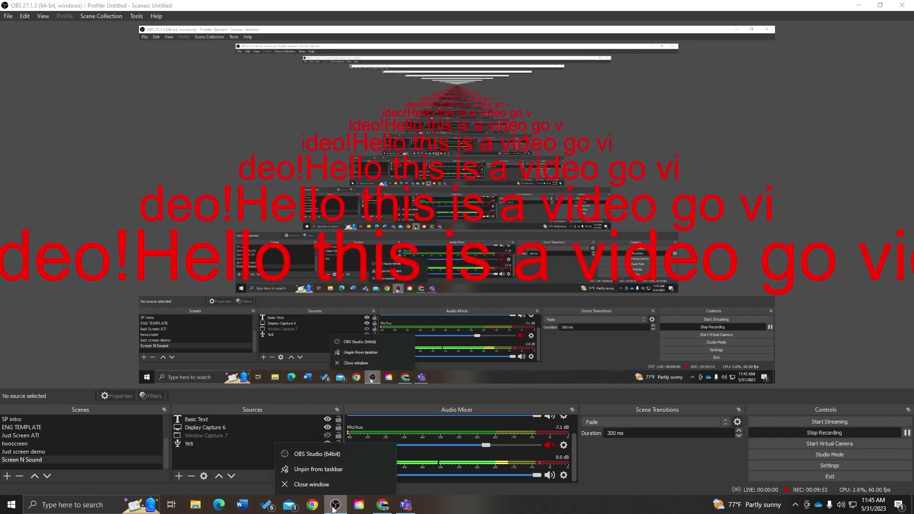
right_click(312, 456)
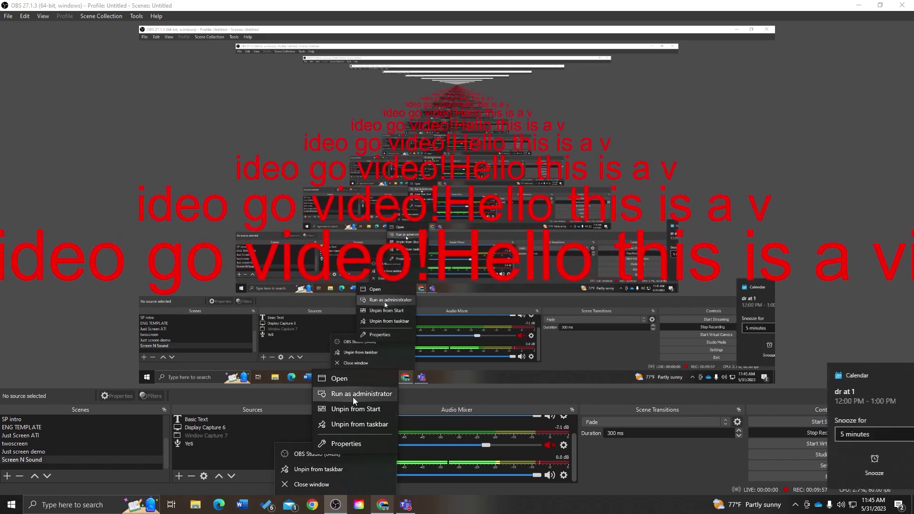
left_click(809, 231)
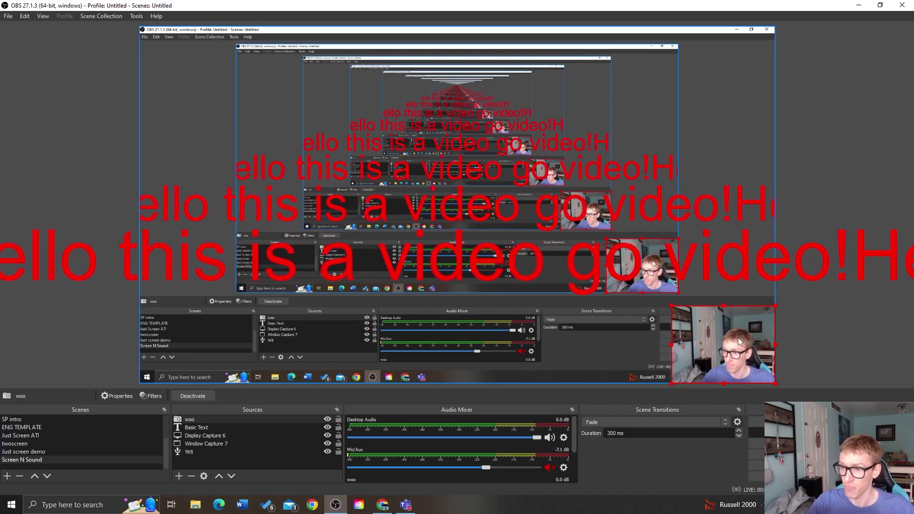
Step: Shrink the woo webcam source and reposition it near the lower-right corner of the scene preview
left_click_drag(732, 344, 700, 298)
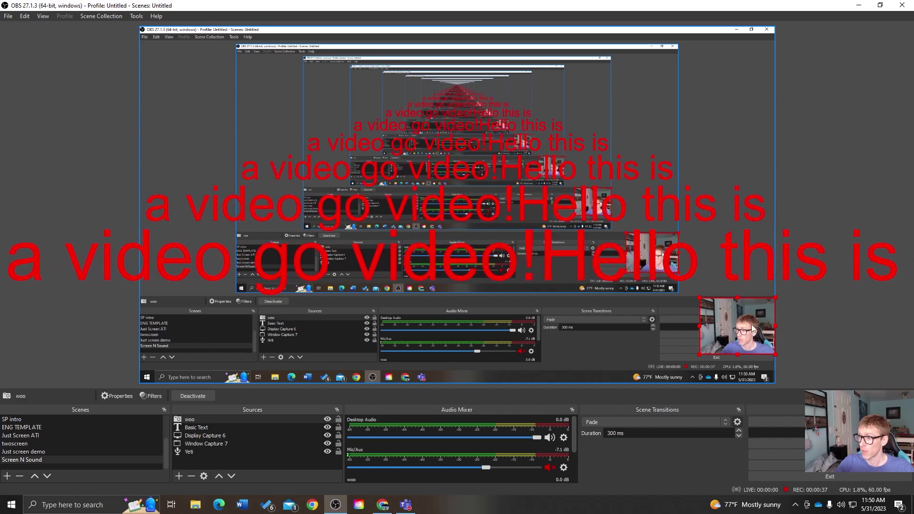
left_click_drag(753, 329, 741, 341)
Step: Move the woo webcam source to the bottom of the source order
right_click(227, 421)
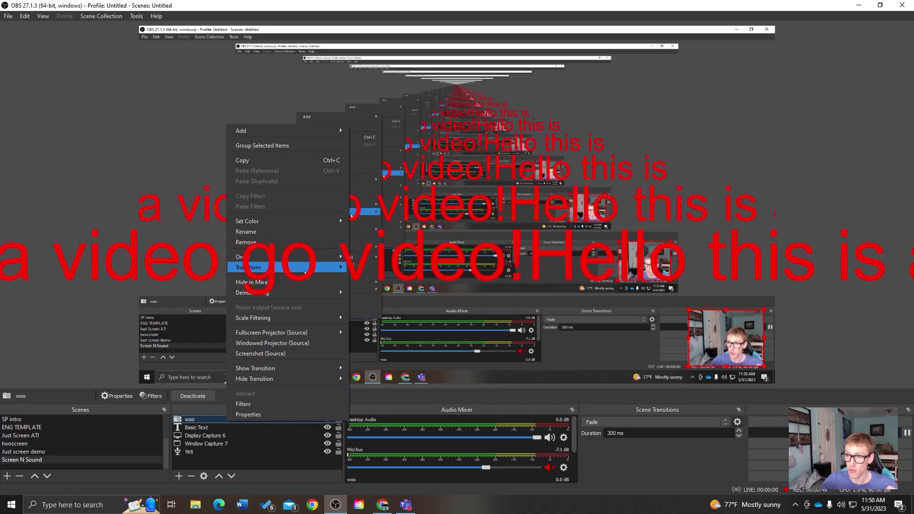
mouse_move(305, 273)
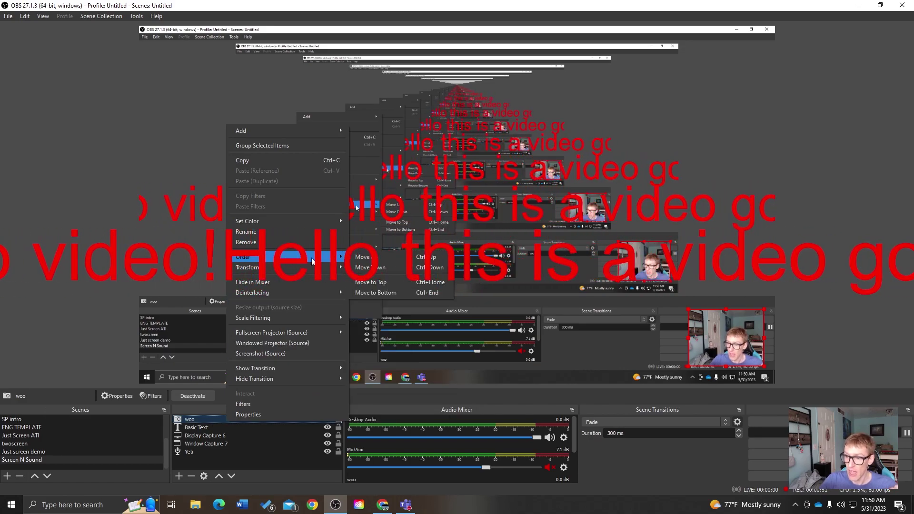
mouse_move(328, 257)
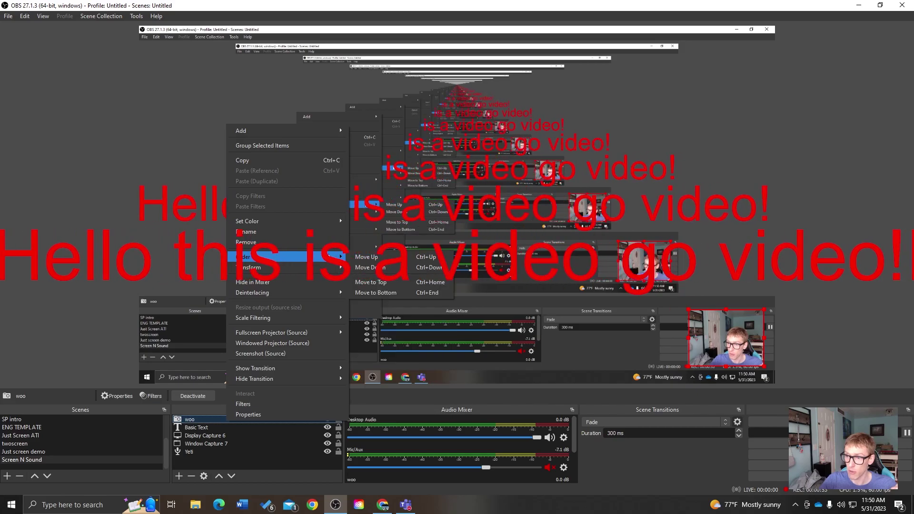
left_click(403, 291)
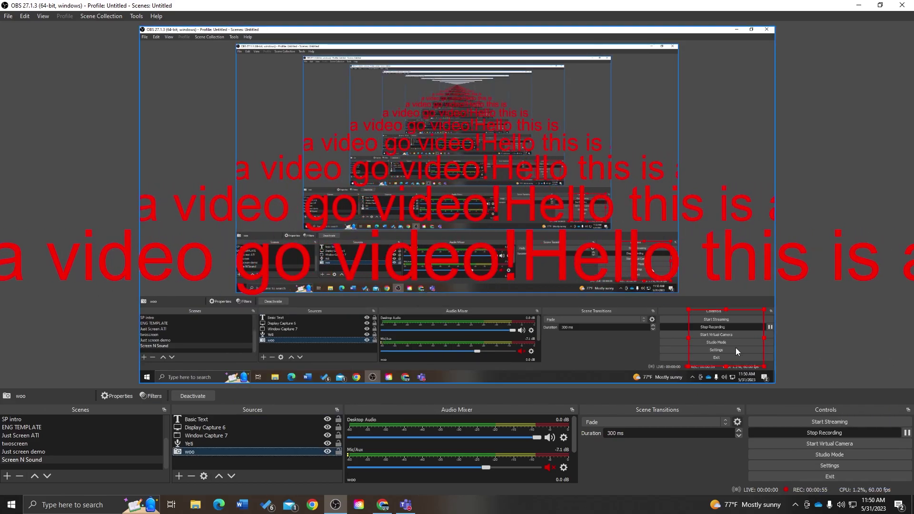
Step: Review the order options of the woo source, and move the Basic Text source to the top of the source order
right_click(265, 450)
mouse_move(335, 286)
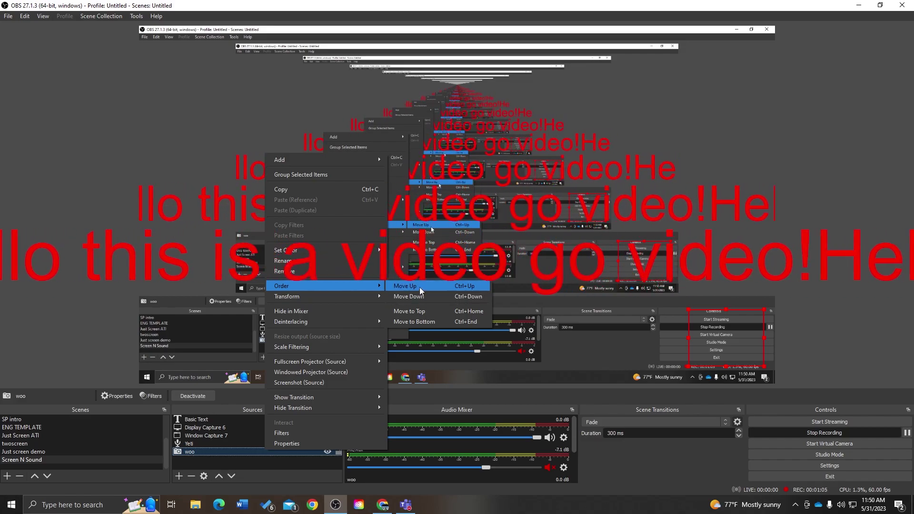
right_click(202, 421)
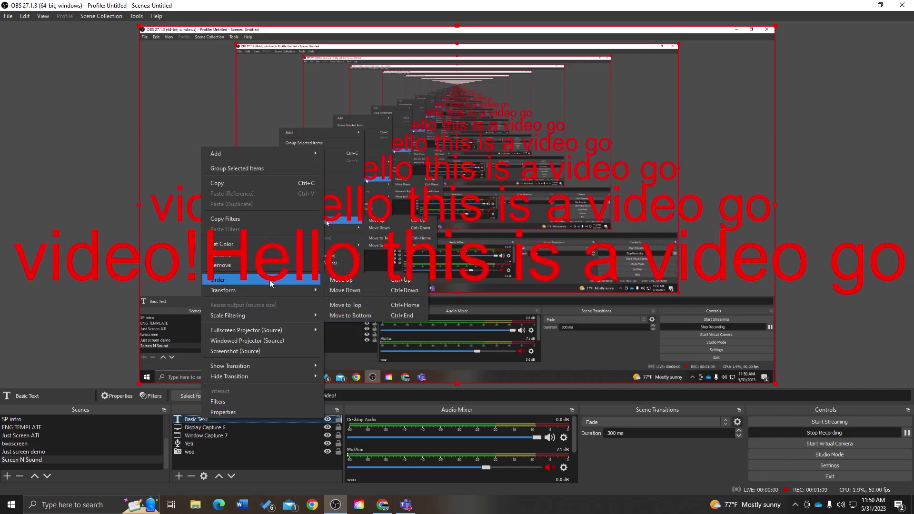
left_click(358, 301)
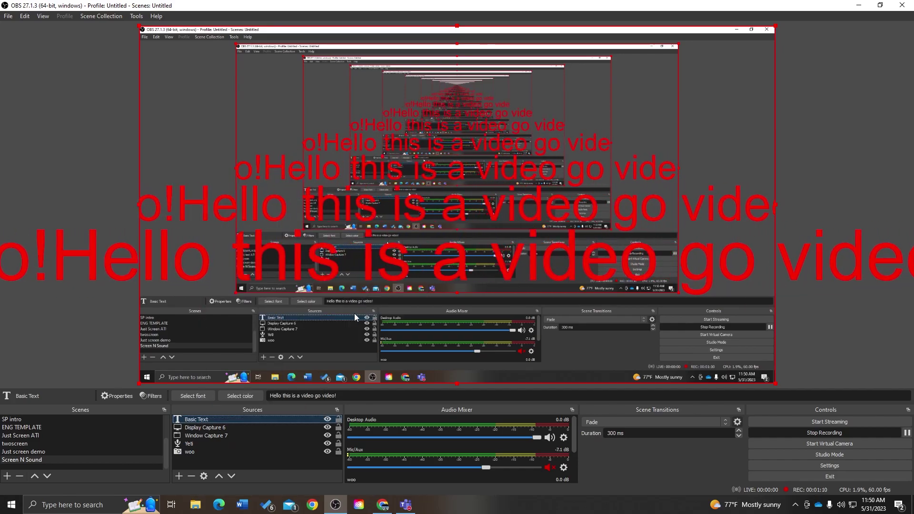
Step: Move the Window Capture 7 source to the bottom of the source order
left_click(210, 429)
left_click(213, 436)
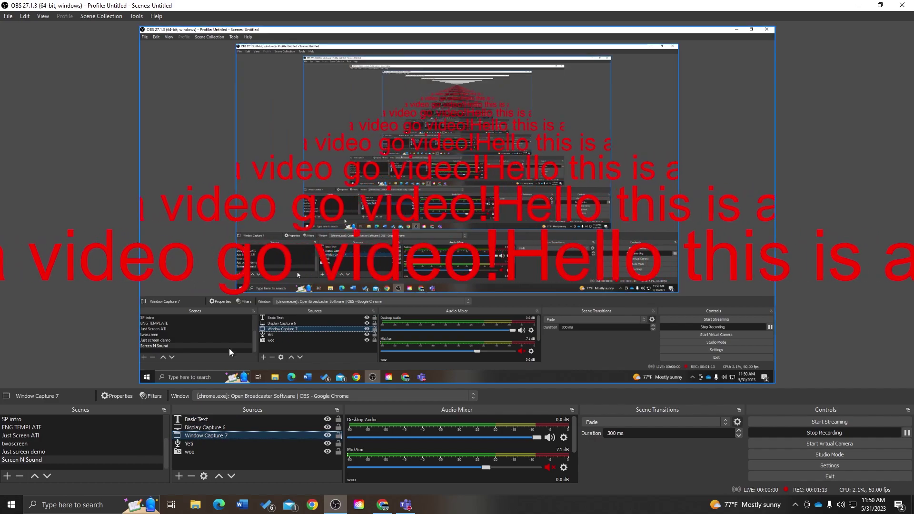
right_click(217, 437)
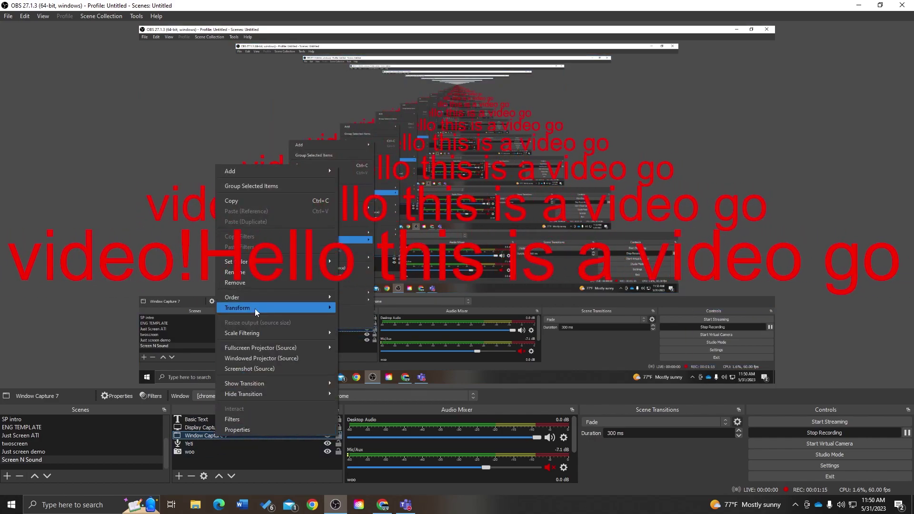
mouse_move(290, 297)
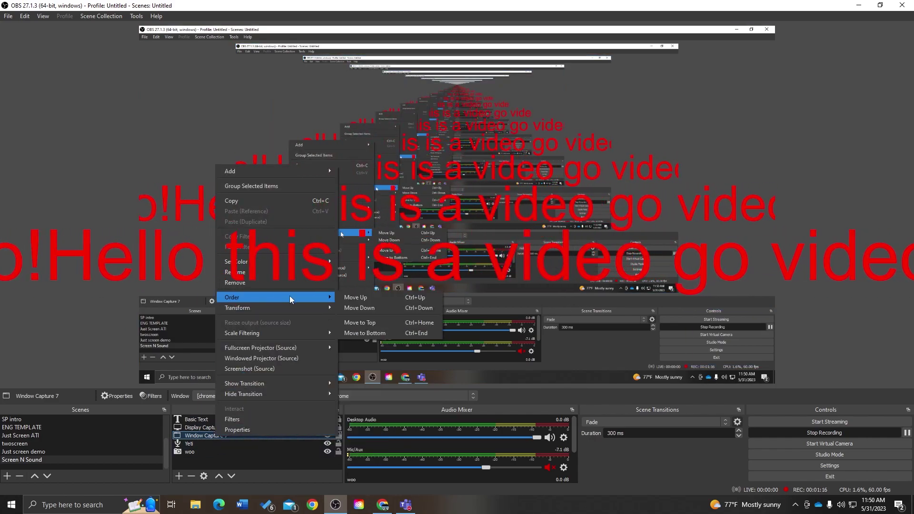
left_click(376, 333)
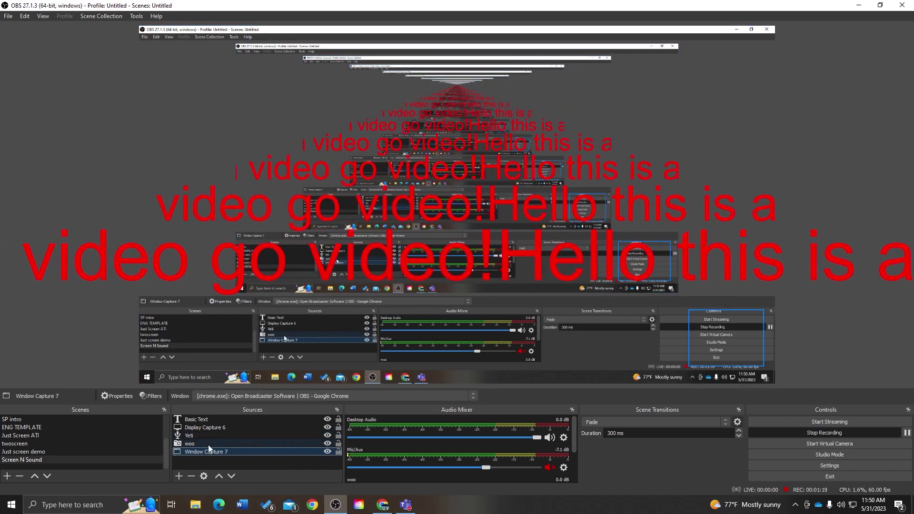
Step: Move the woo webcam source directly above Display Capture 6 in the source order and reposition it near the centre of the scene preview
left_click(229, 443)
right_click(211, 444)
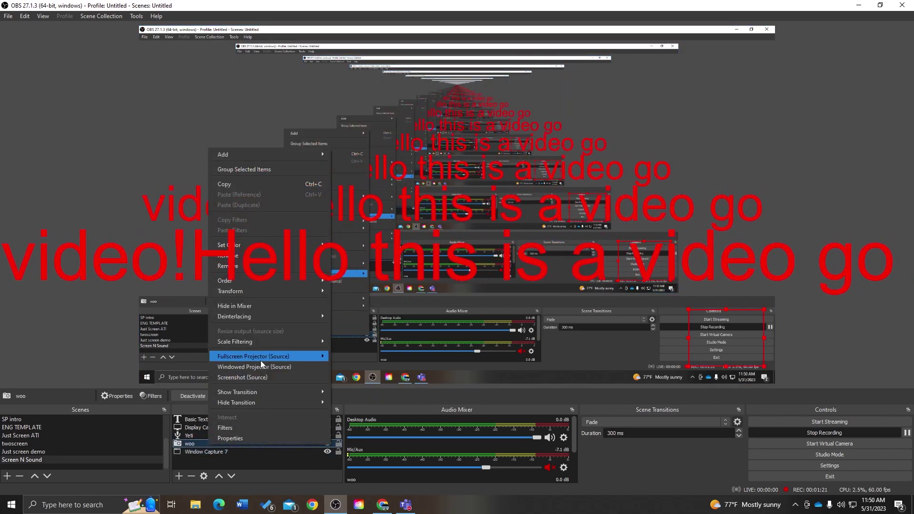
mouse_move(281, 280)
left_click(347, 281)
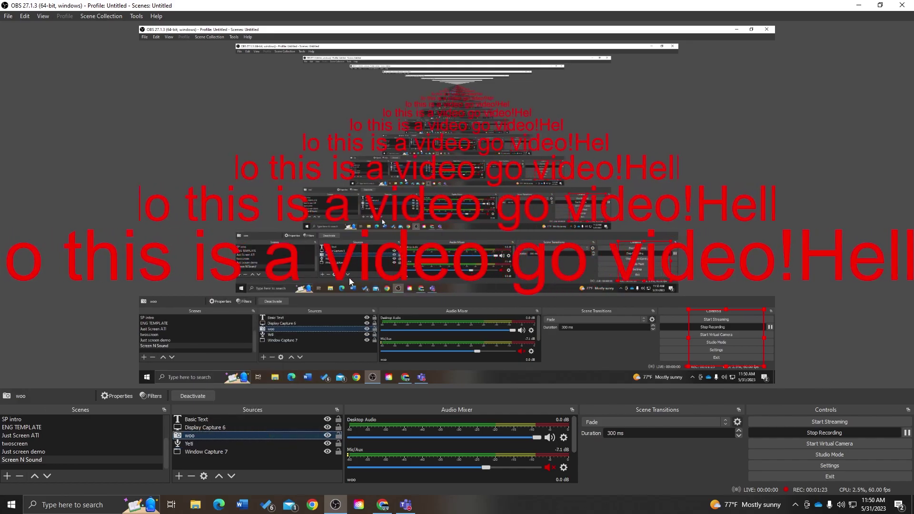
left_click_drag(202, 436, 202, 425)
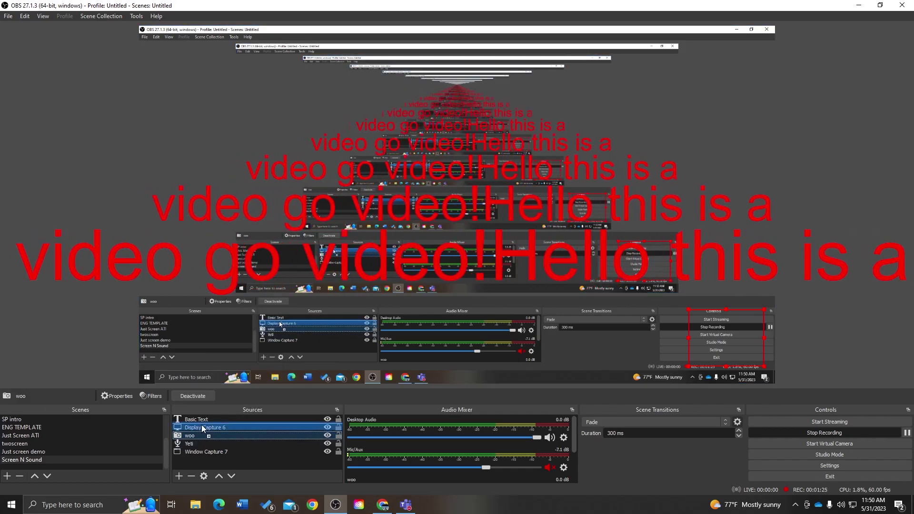
left_click_drag(564, 208, 475, 201)
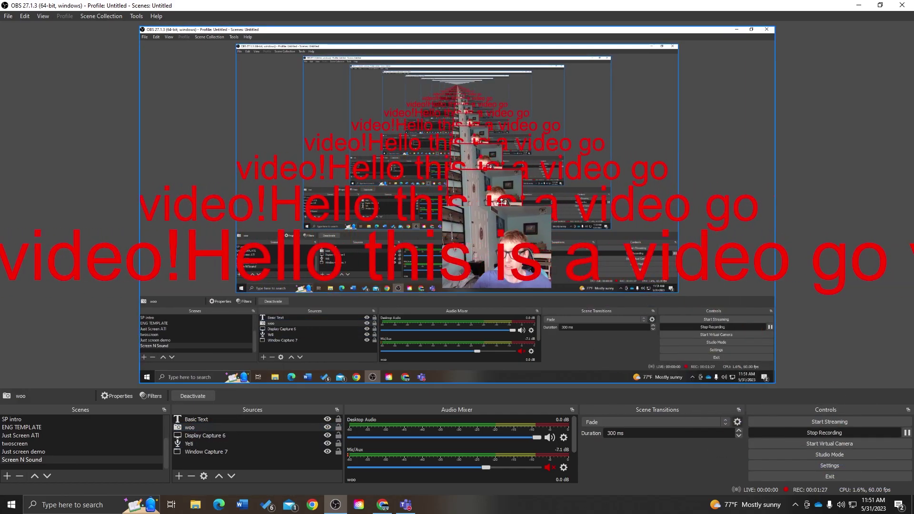